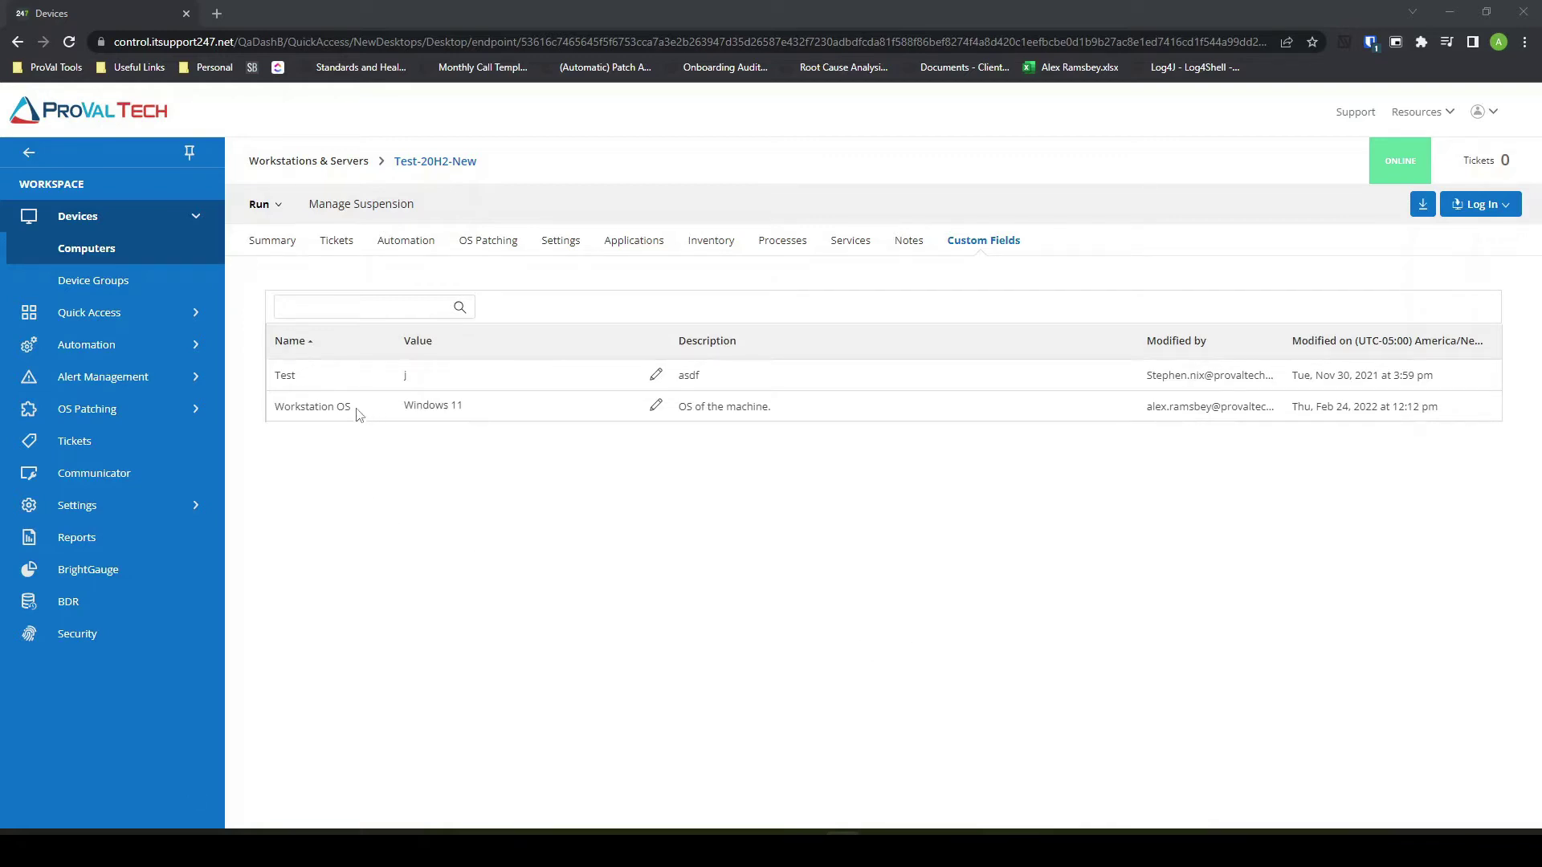
Examine the Workstation OS custom field's name, description and value on the Test-20H2-New computer
left_click_drag(354, 410, 287, 411)
left_click(287, 412)
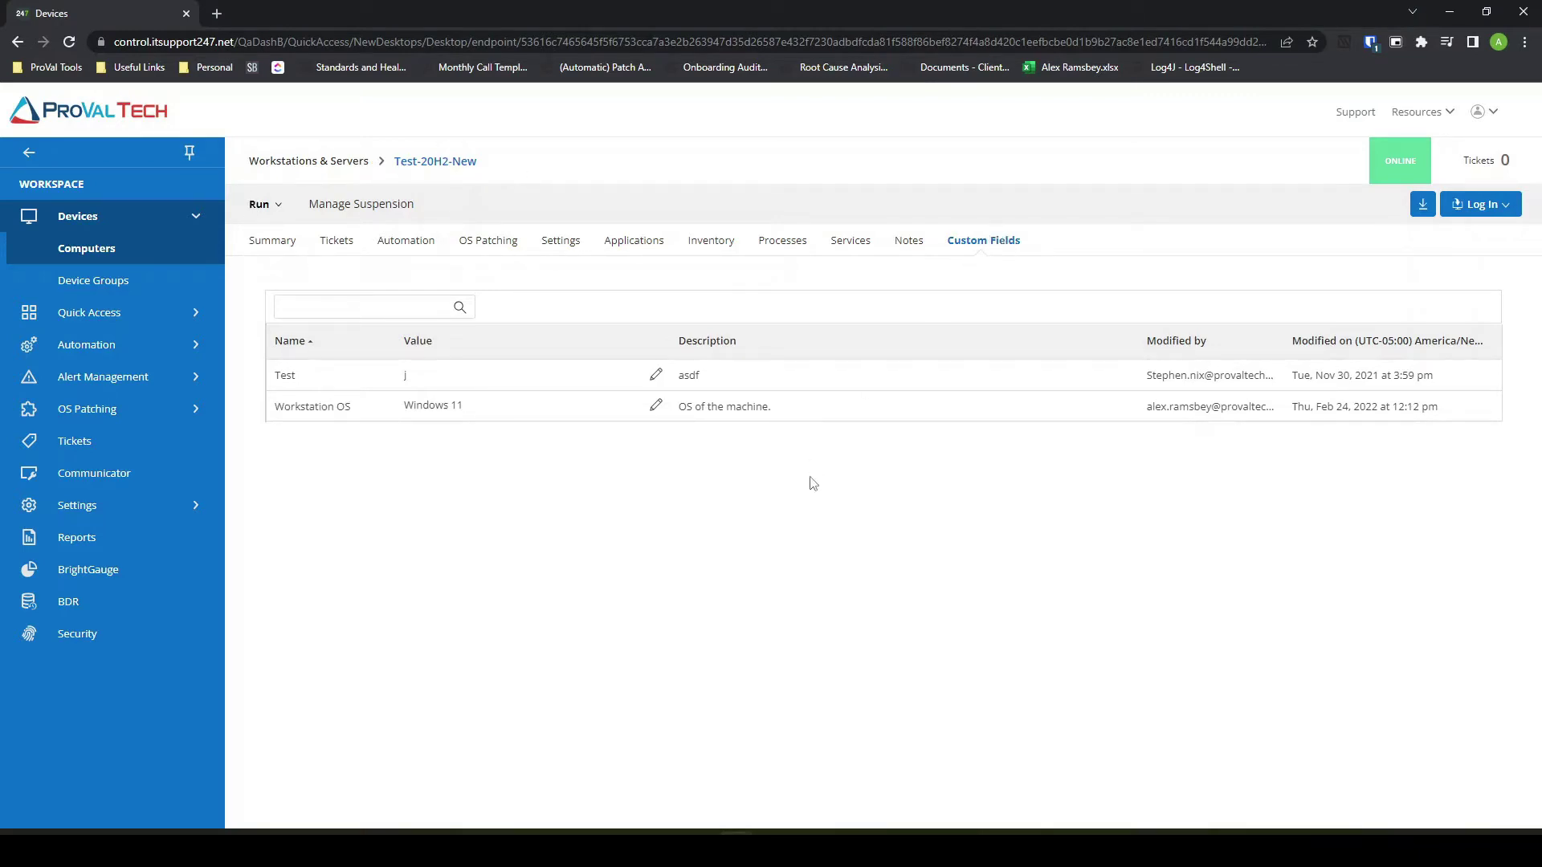
left_click_drag(683, 408, 789, 412)
left_click(789, 412)
left_click_drag(498, 412, 404, 411)
Open the automation tasks list and start a new Script Editor task
left_click(152, 360)
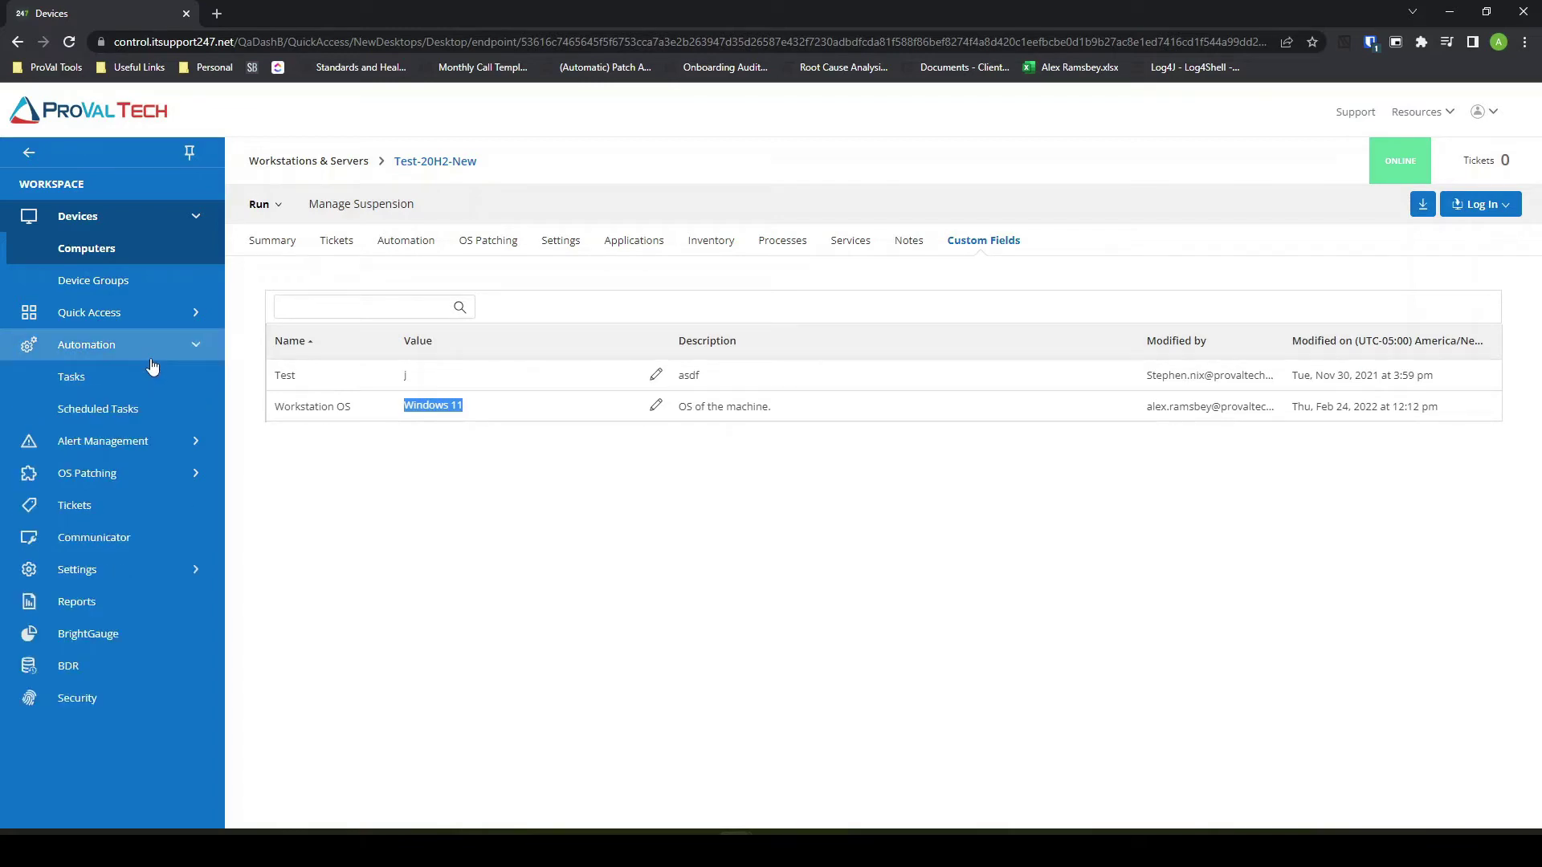
left_click(94, 387)
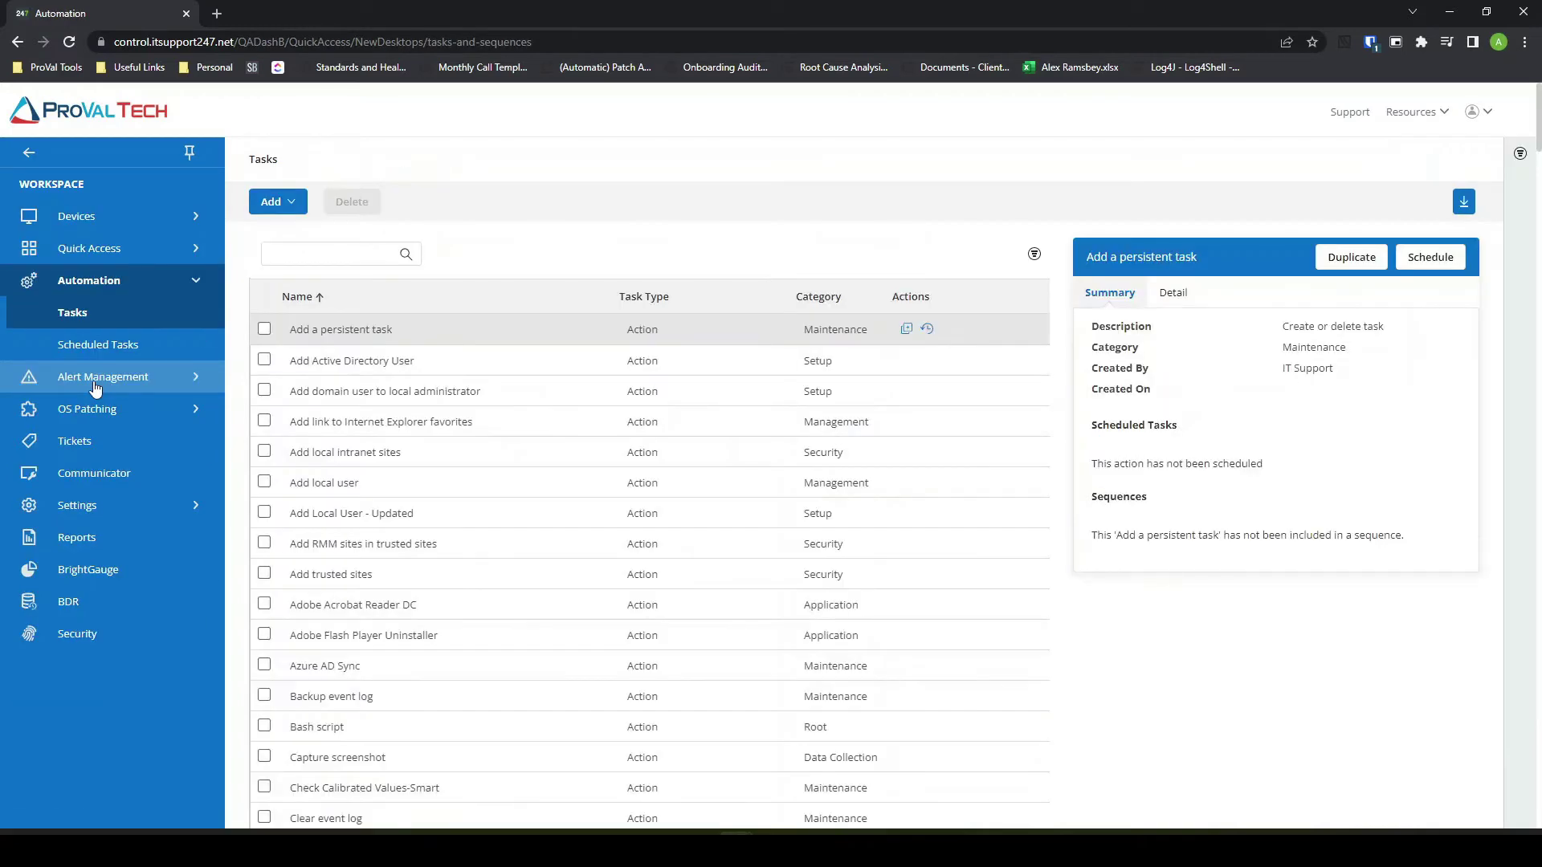
left_click(286, 205)
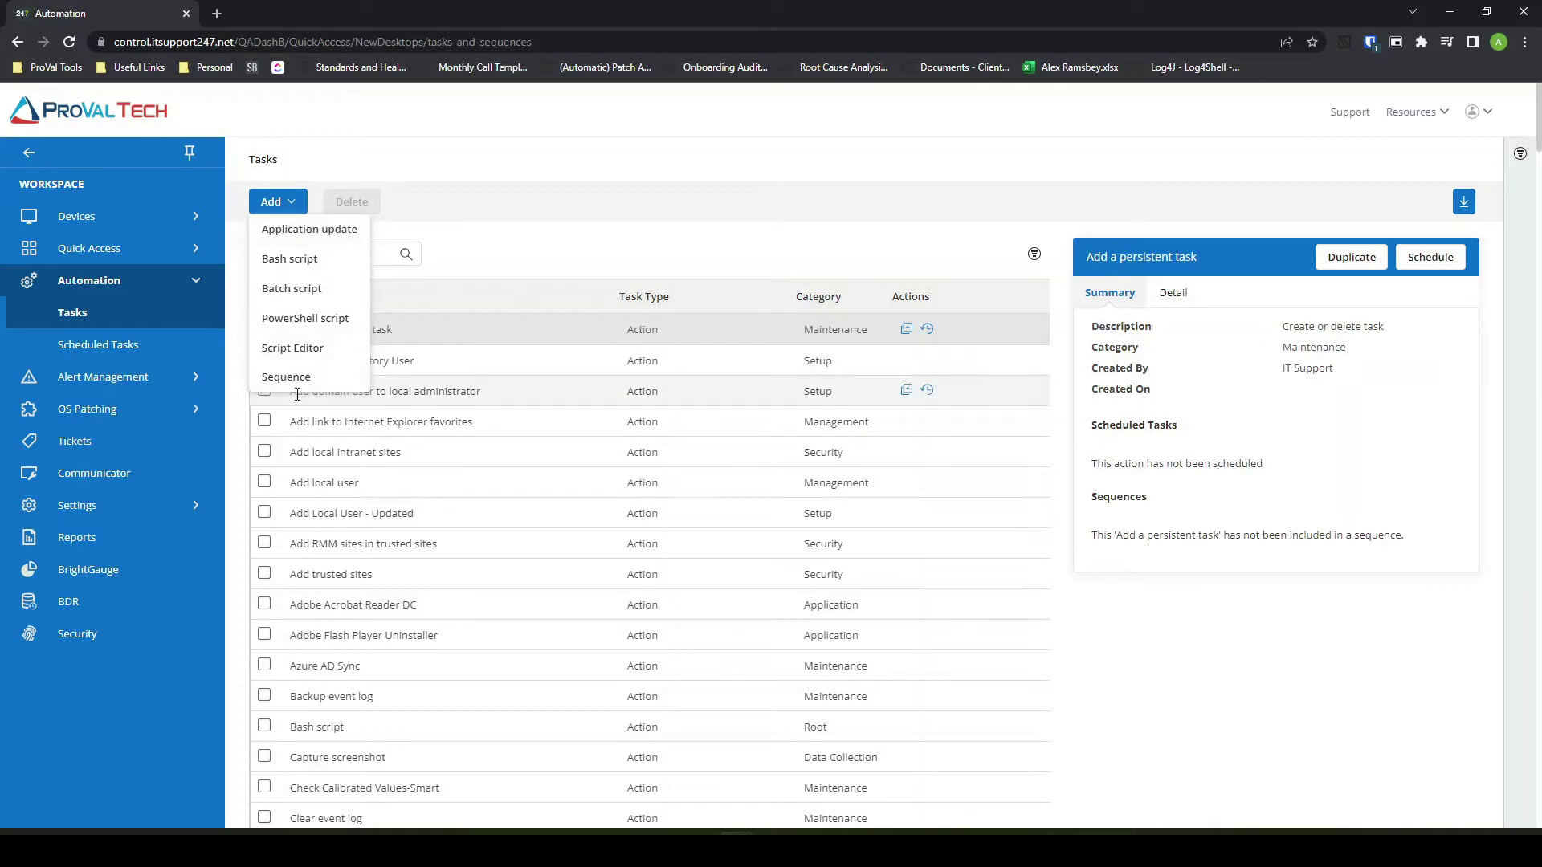
left_click(329, 355)
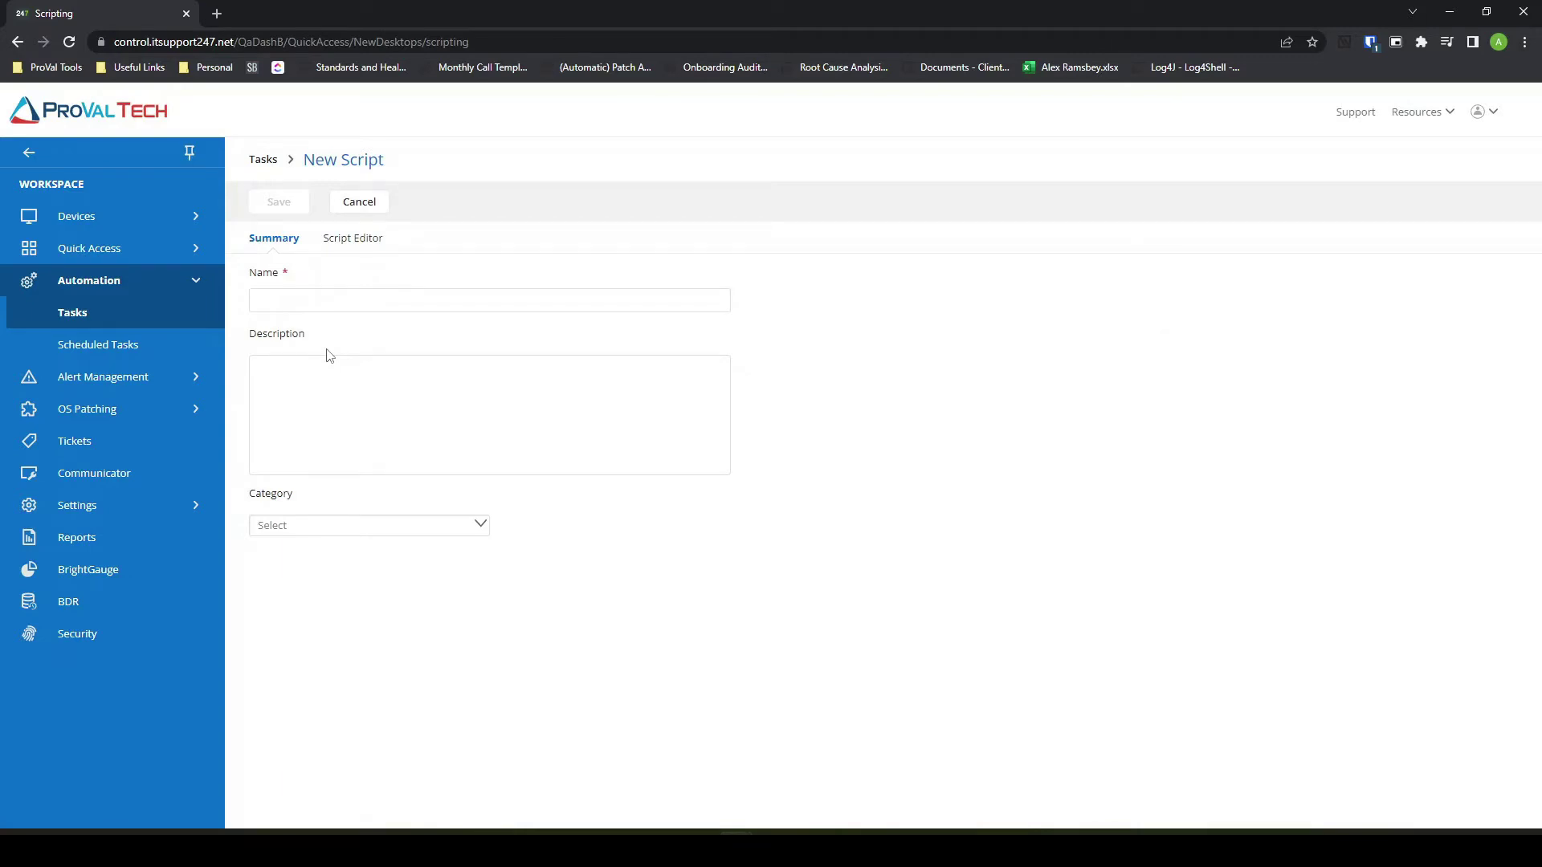
Name the new script "Test Script for OS Version", leave its category unset, and open its script editor
left_click(381, 294)
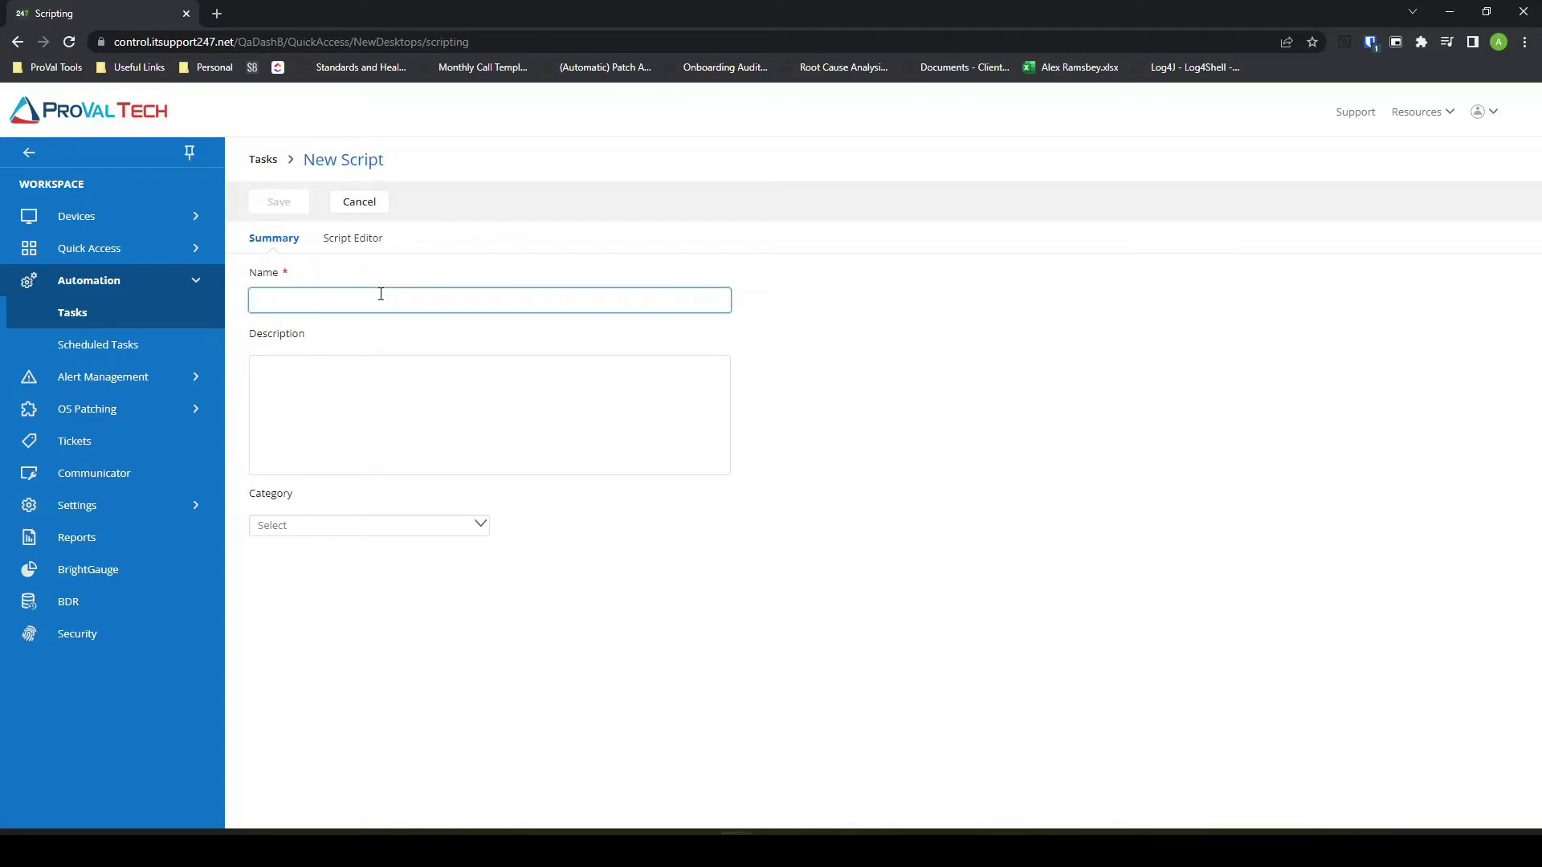
type("Test S")
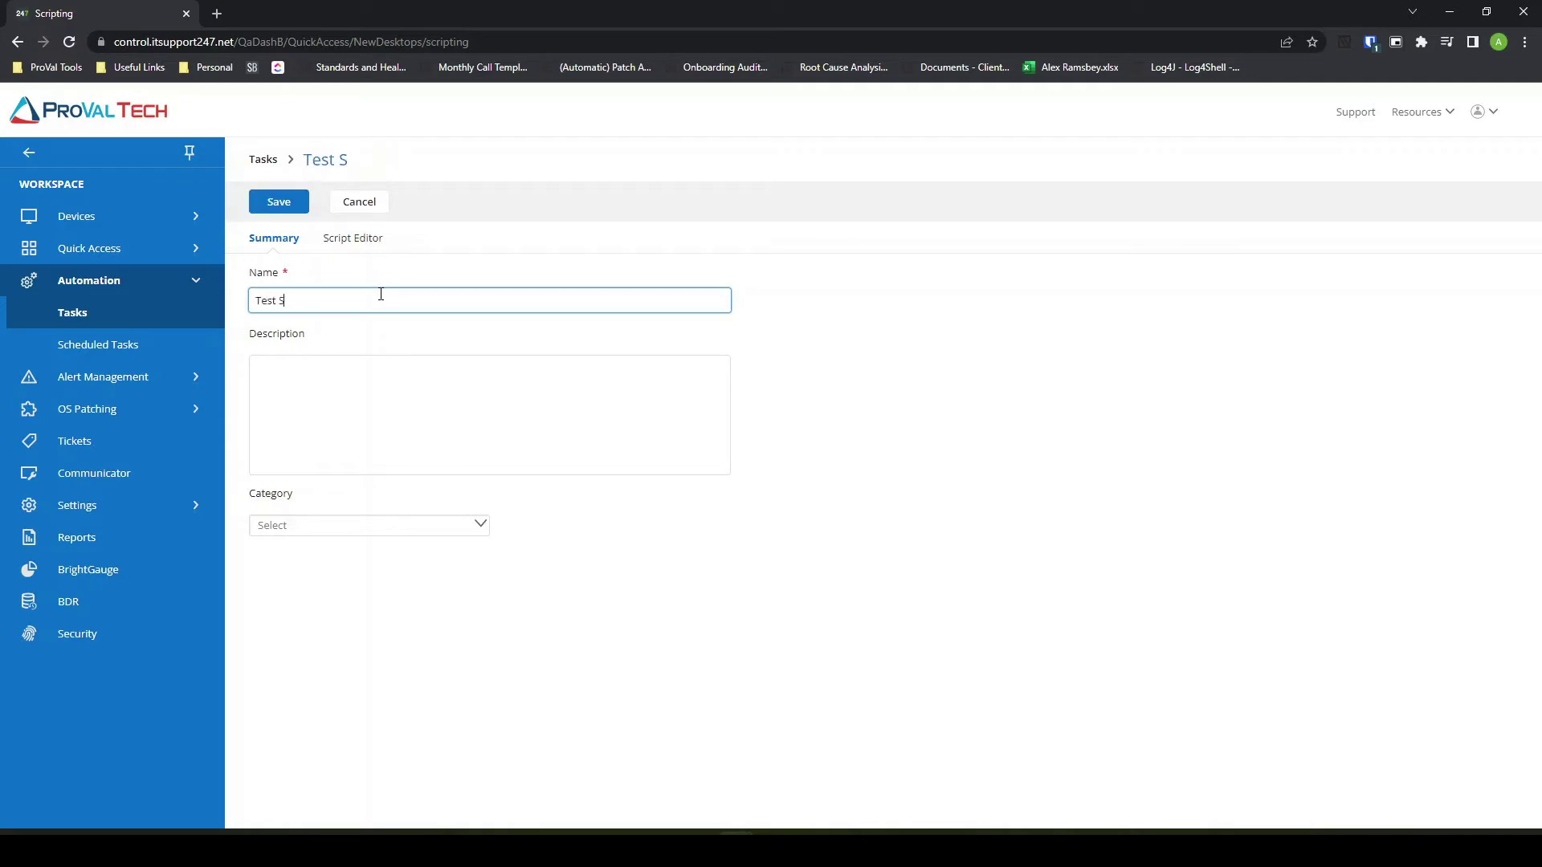
type("crtip for OS Ver")
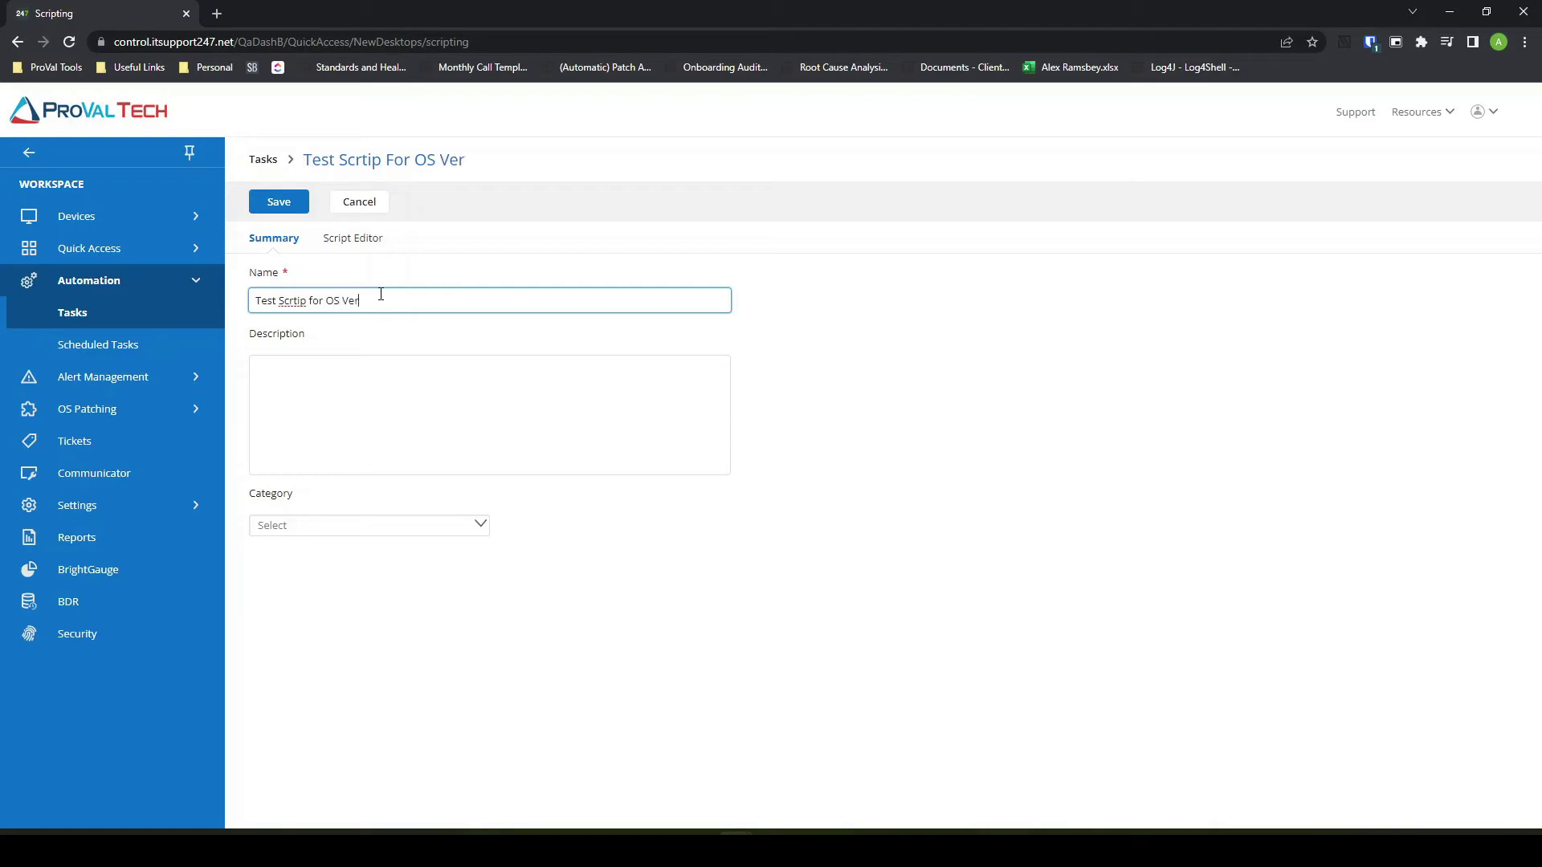
type("sion")
right_click(305, 301)
left_click(336, 317)
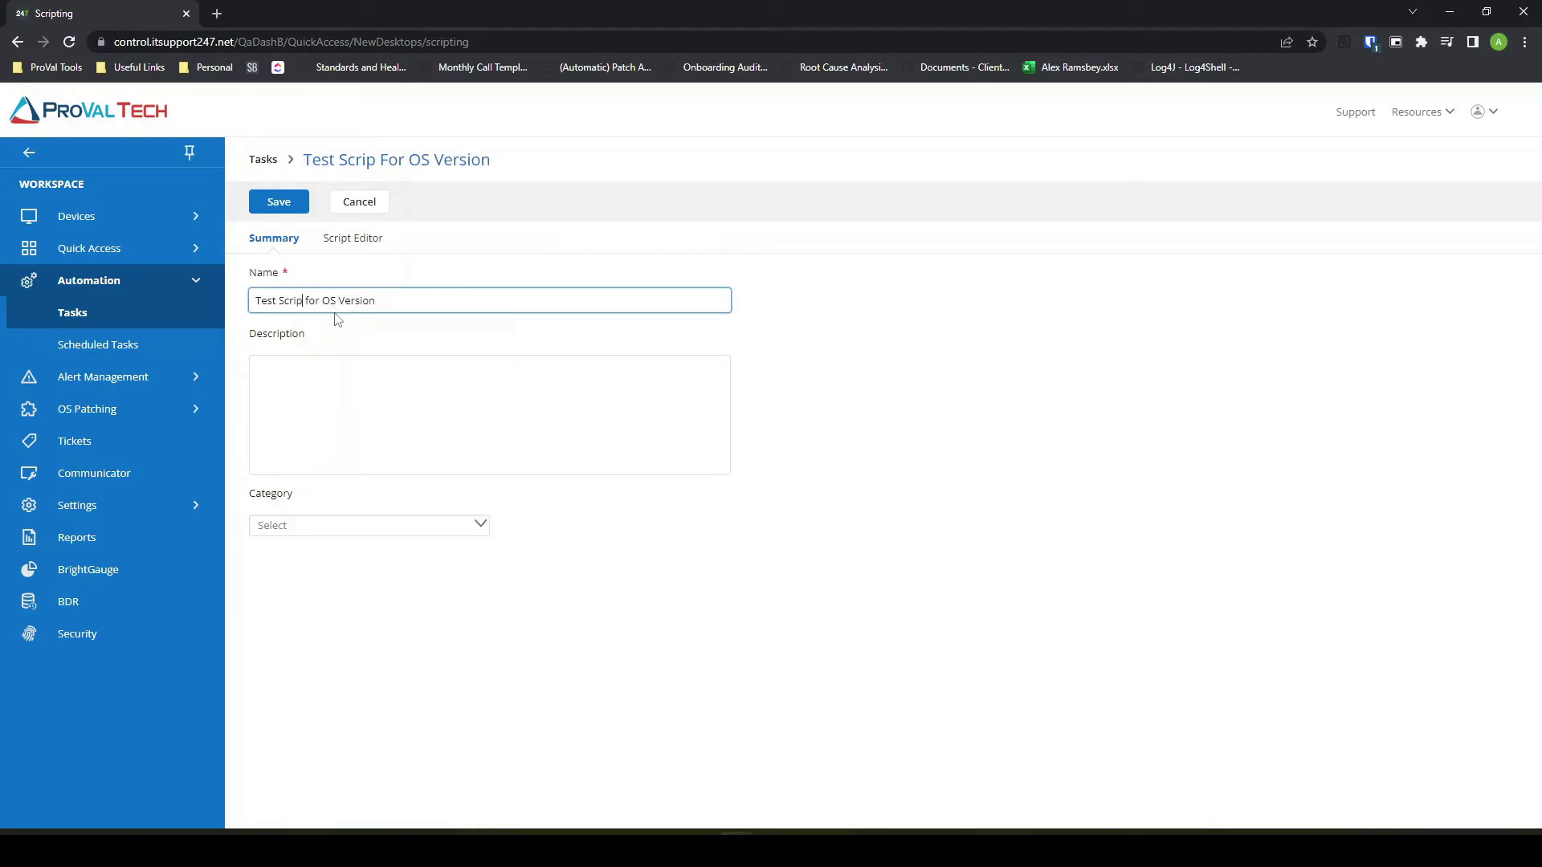
type("t")
left_click(443, 350)
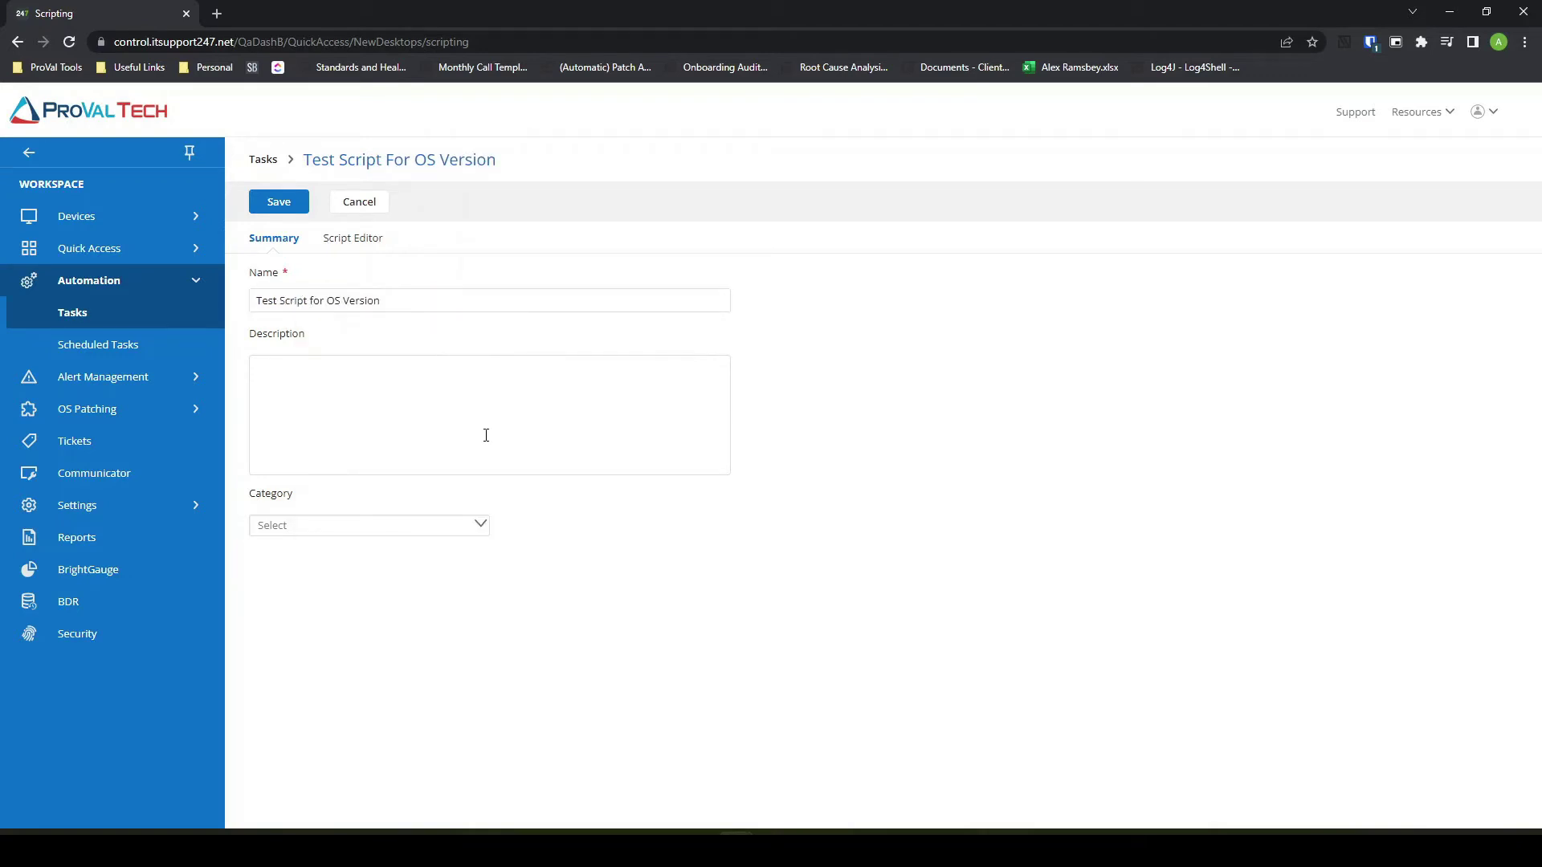
left_click(413, 526)
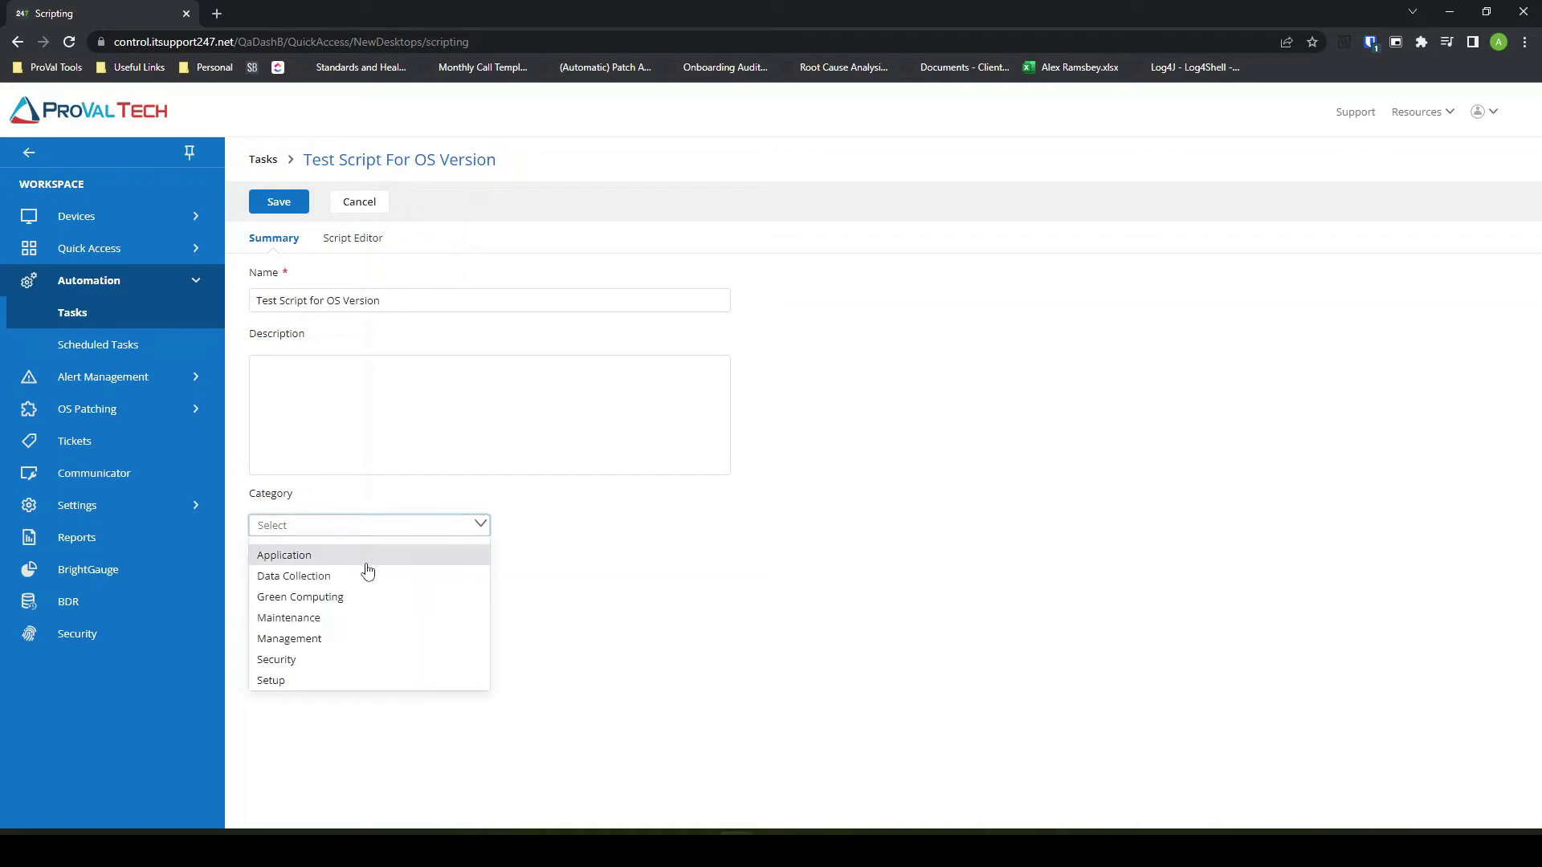
left_click(584, 599)
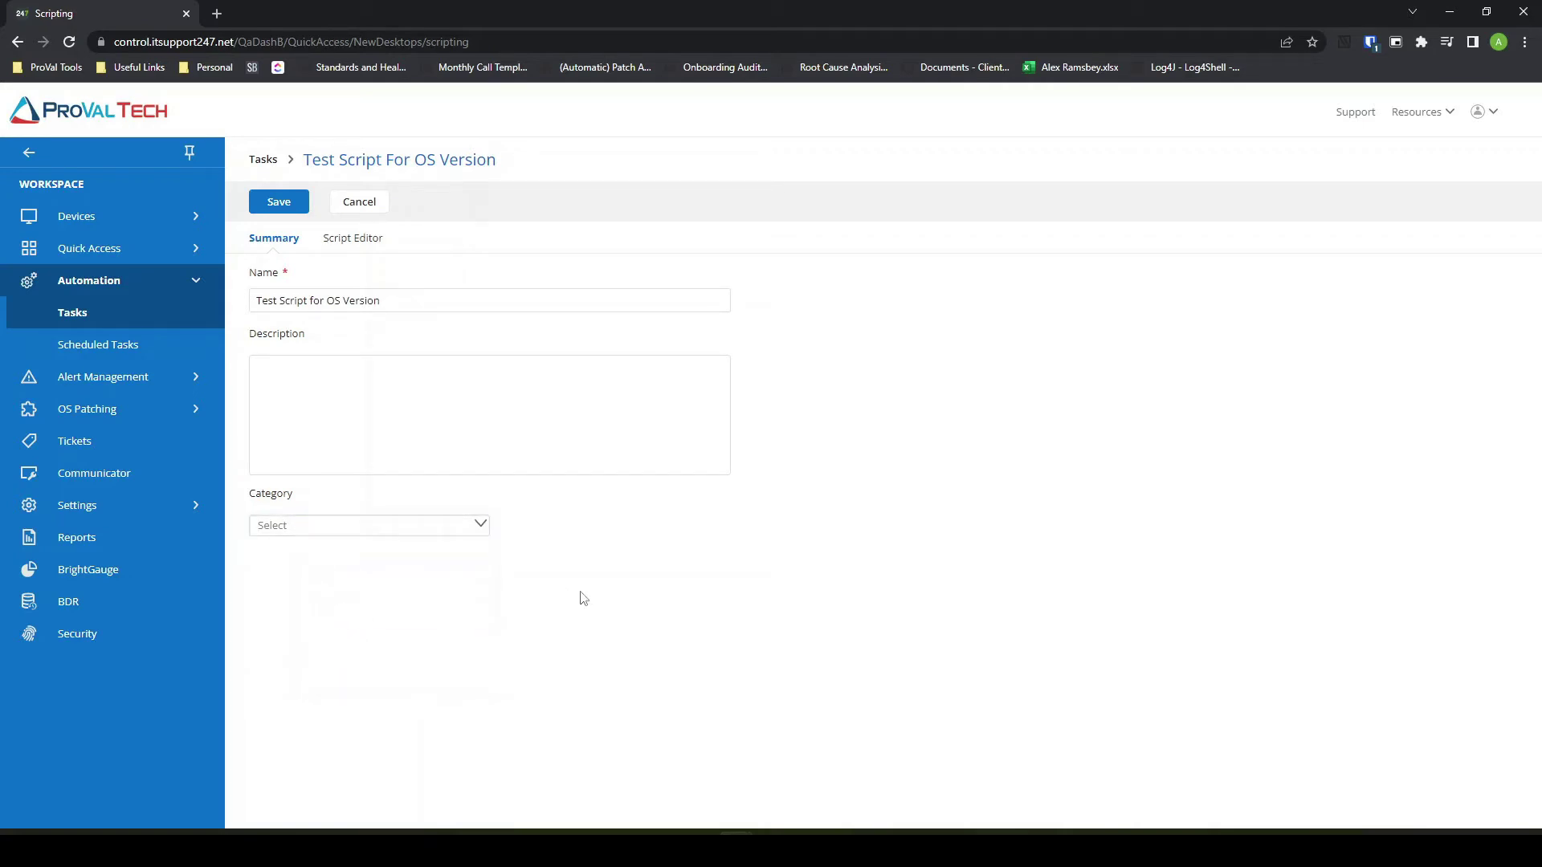
left_click(359, 239)
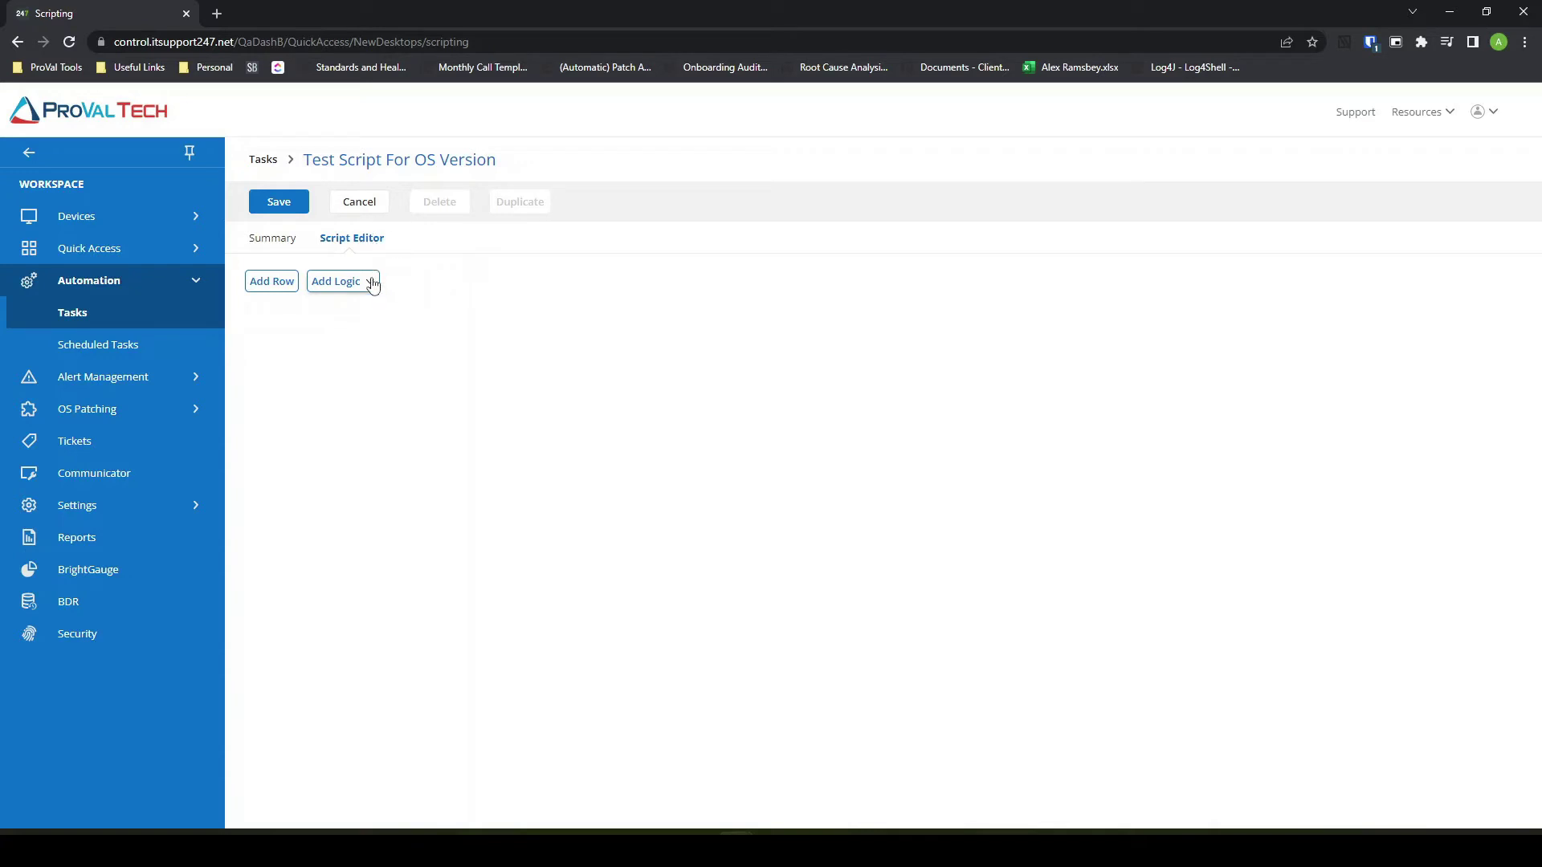
Add two If/Then/Else logic blocks to the script
left_click(340, 283)
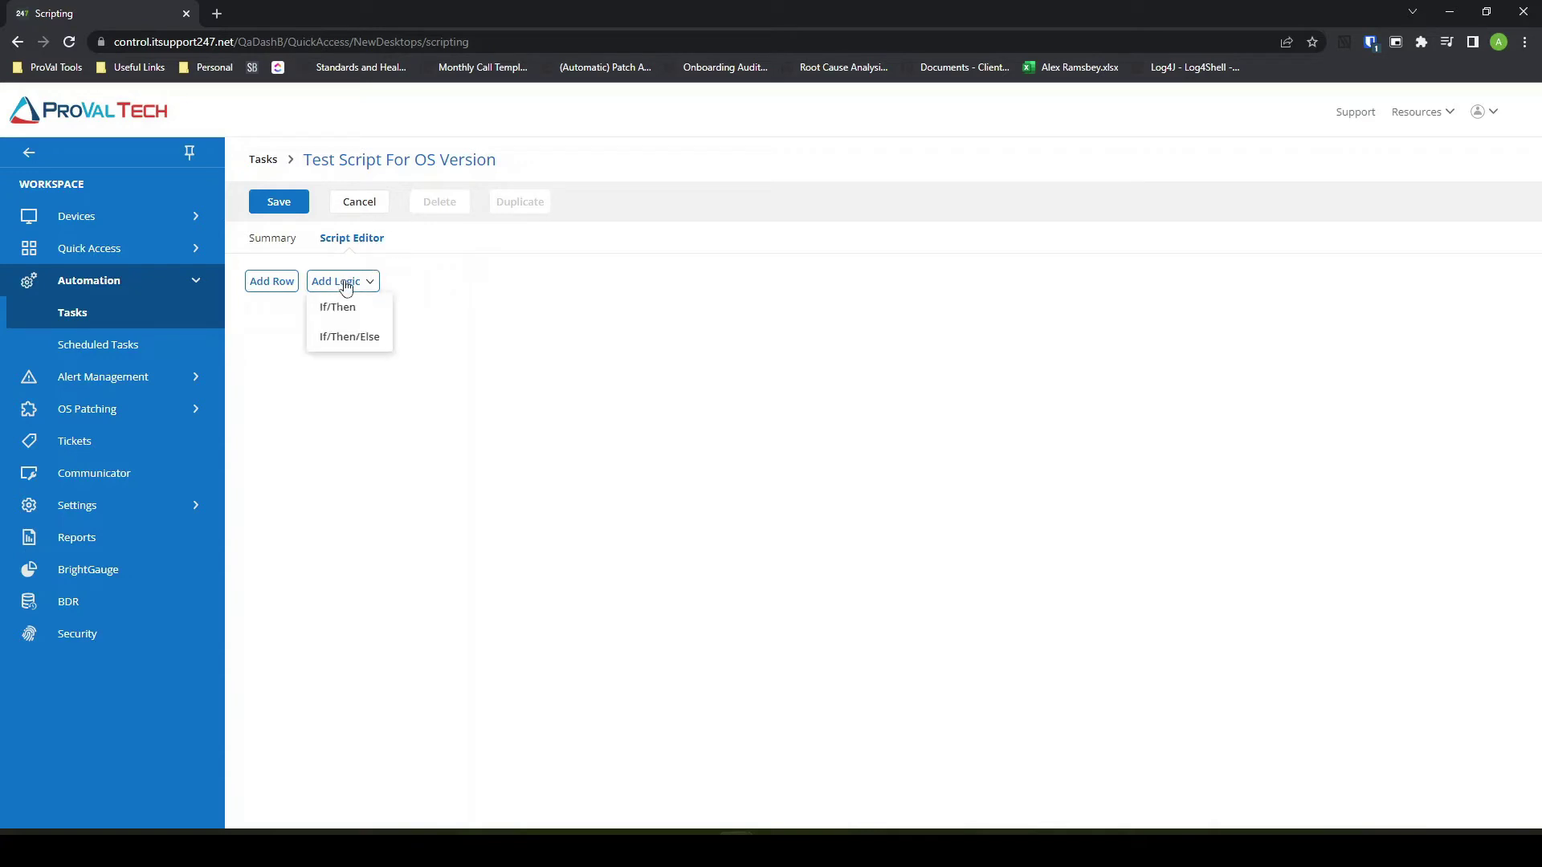
left_click(374, 338)
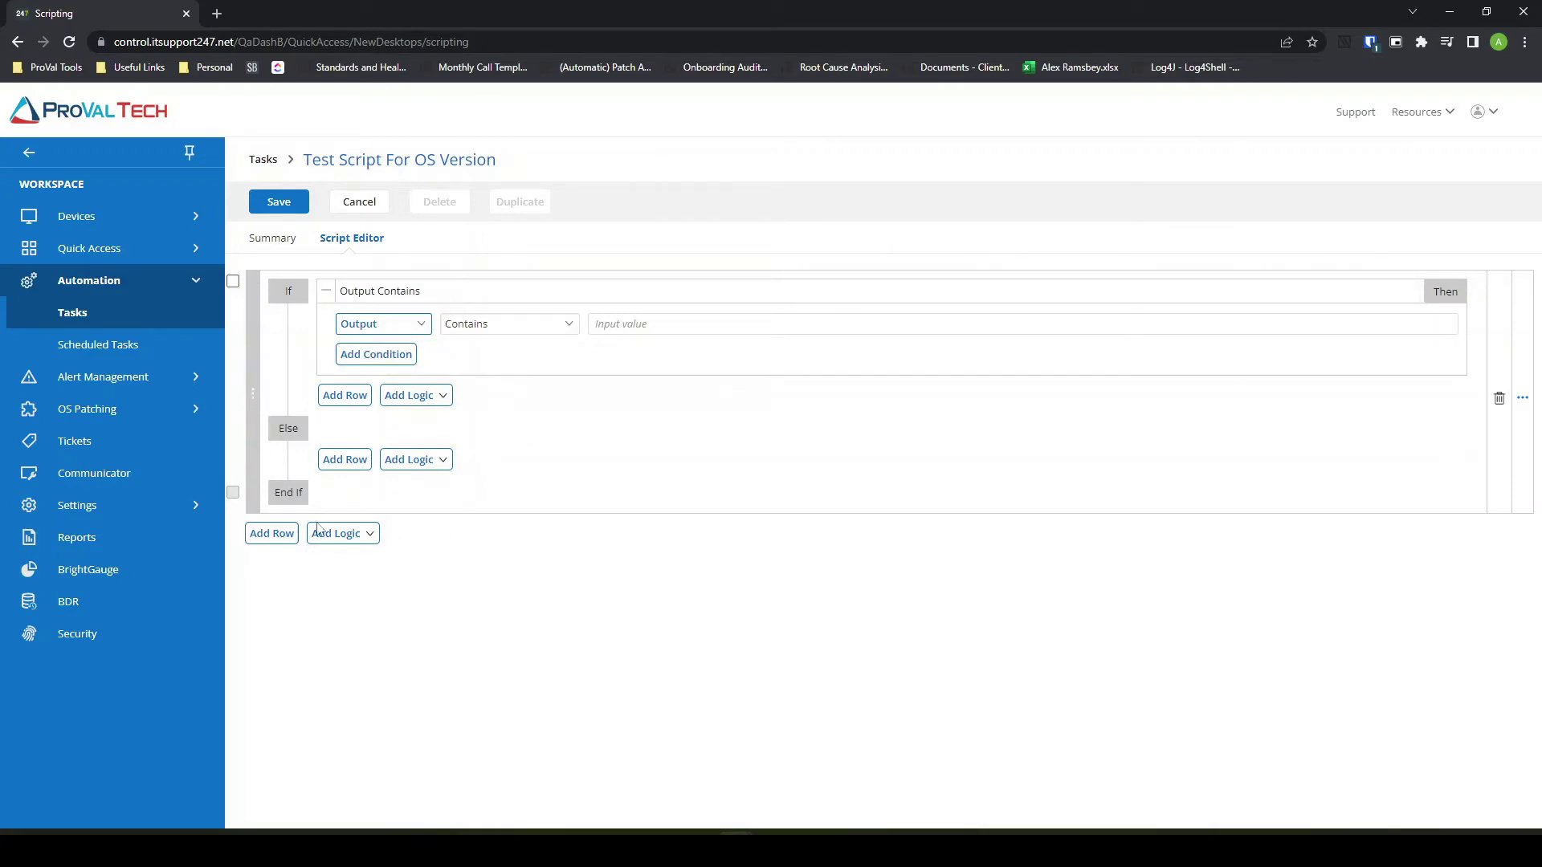
left_click(370, 537)
left_click(372, 587)
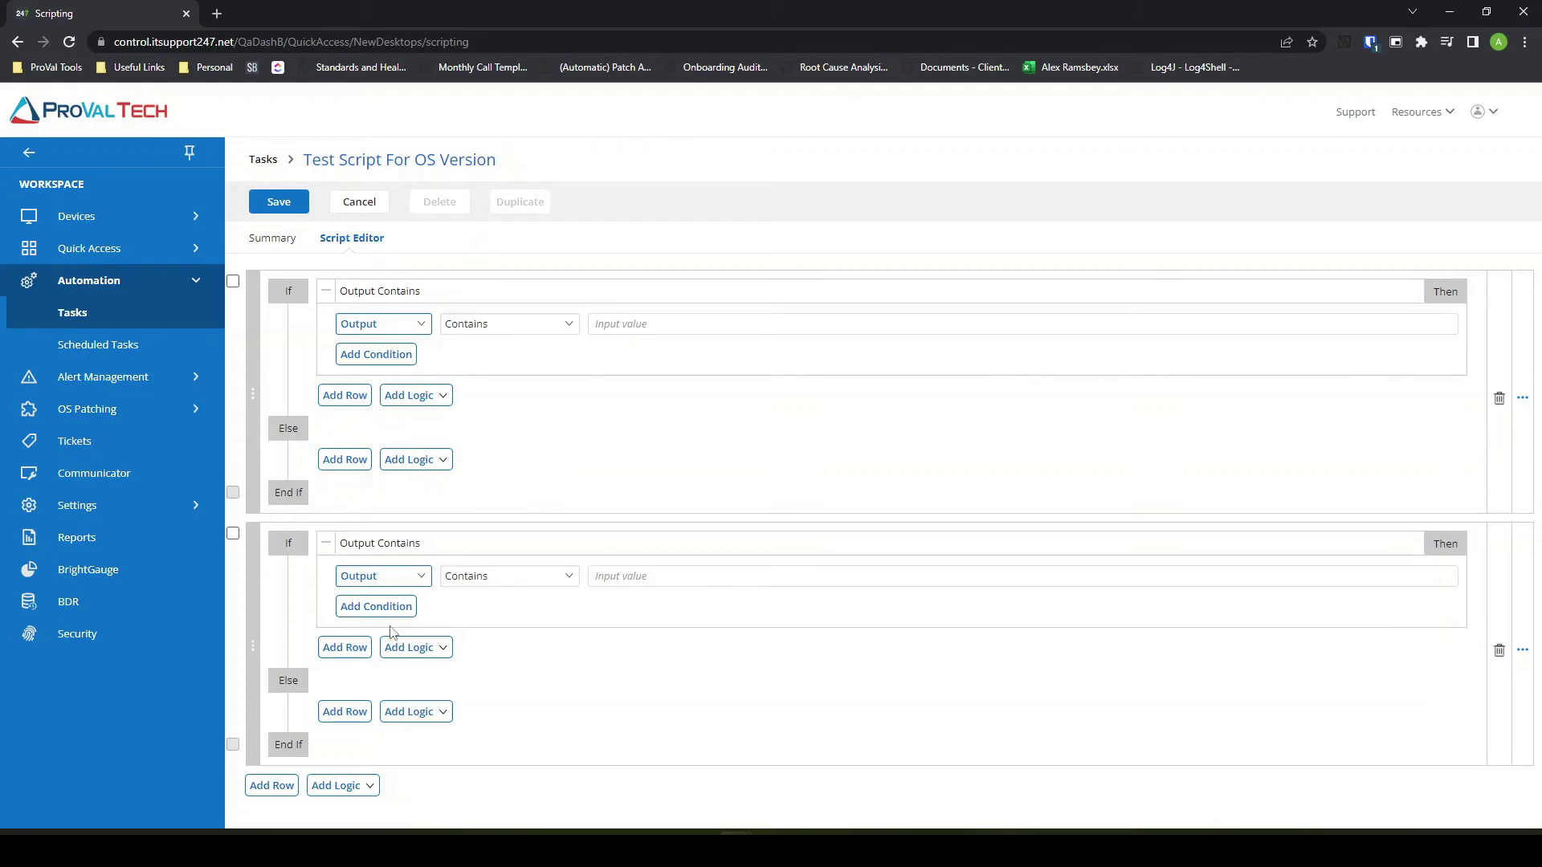
Delete both If/Then/Else logic blocks from the script
left_click(1500, 652)
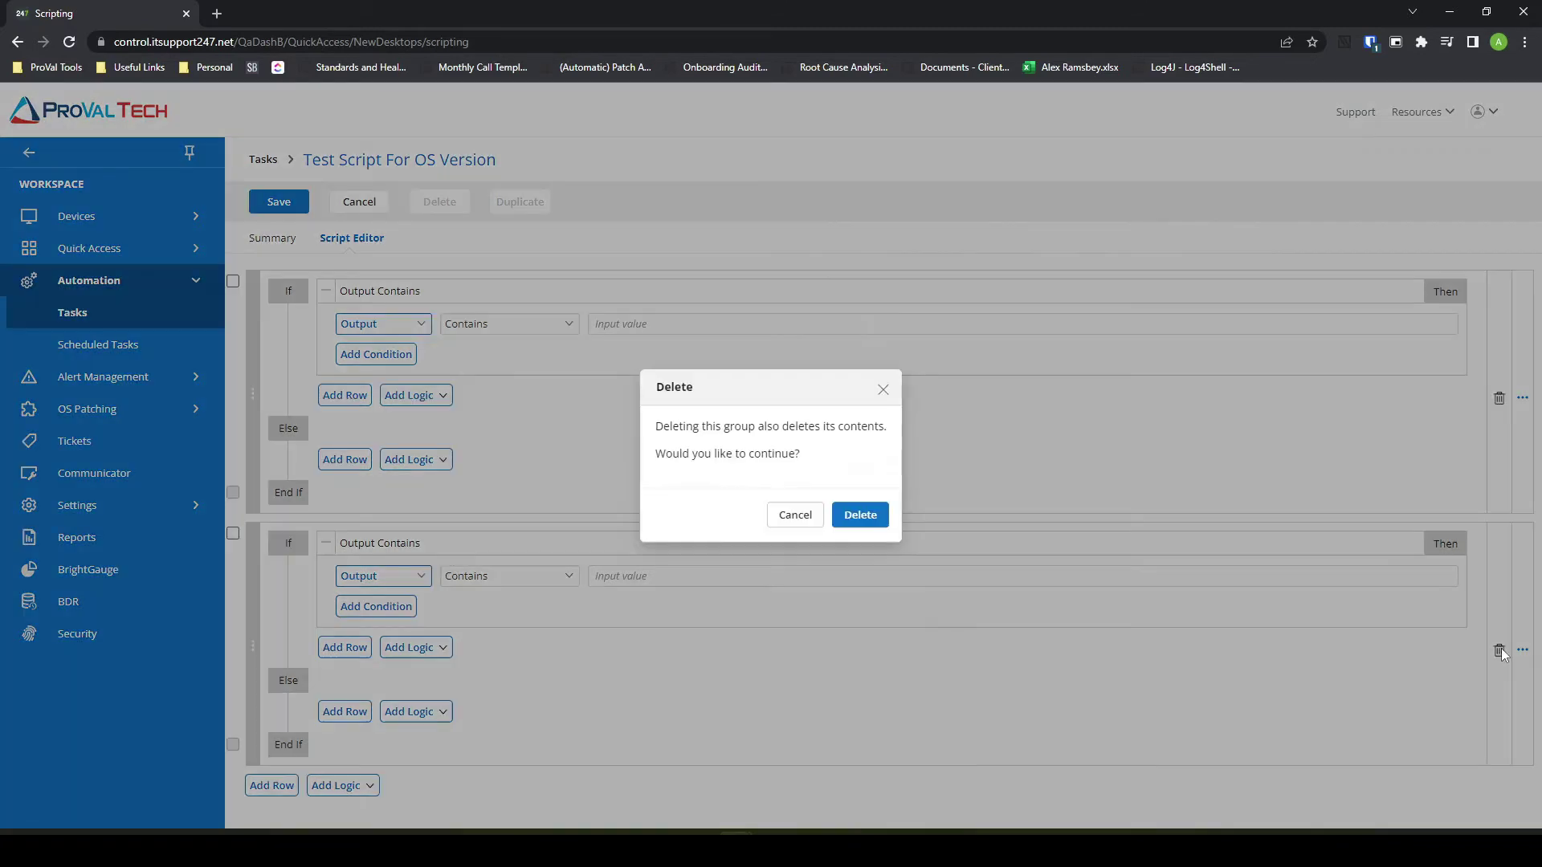
left_click(861, 516)
left_click(1500, 399)
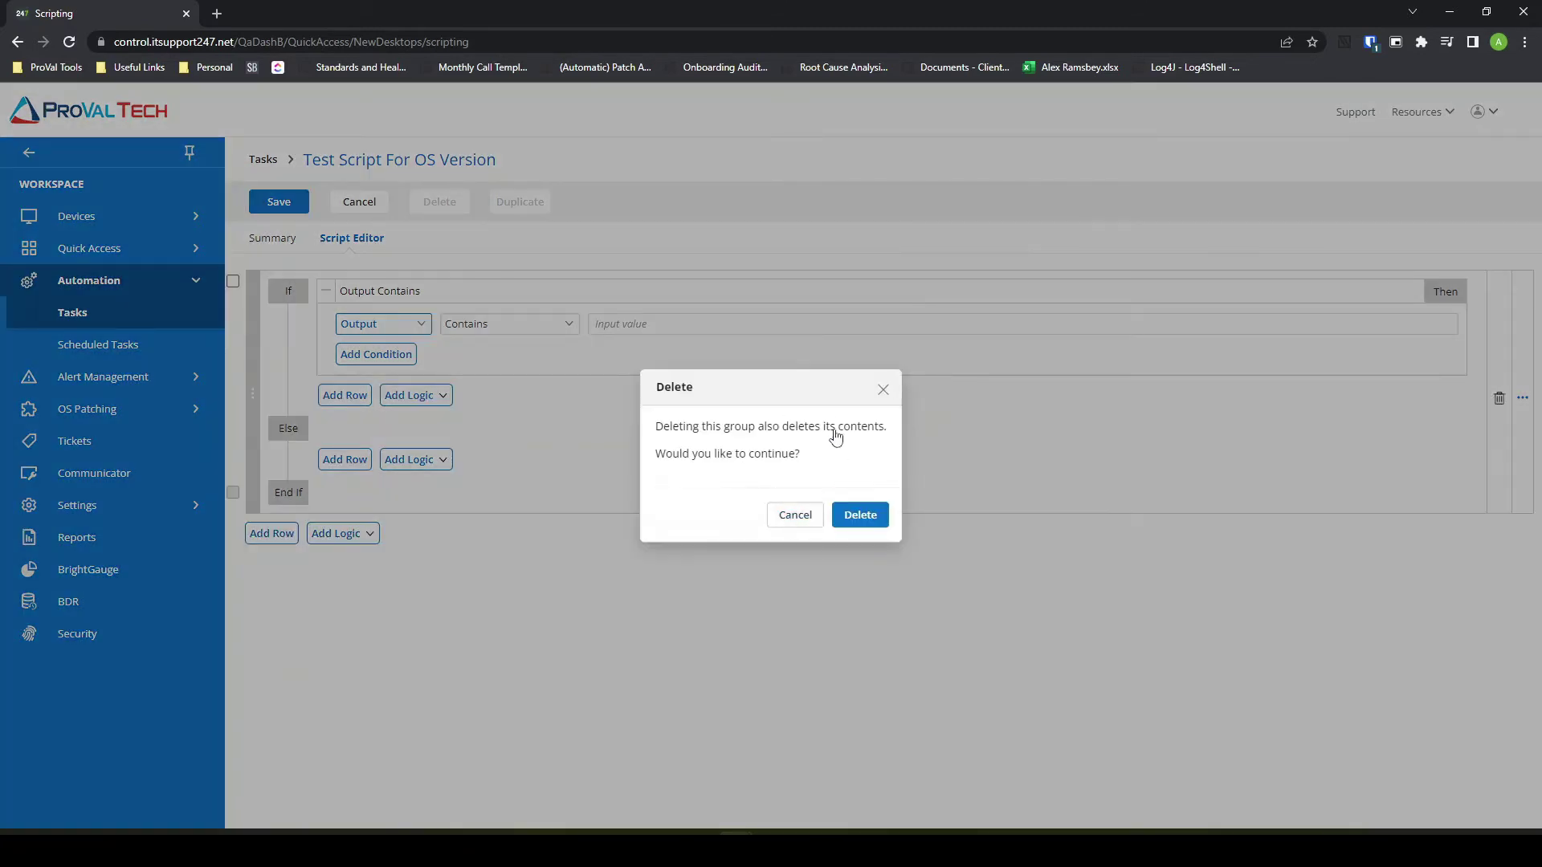
left_click(861, 516)
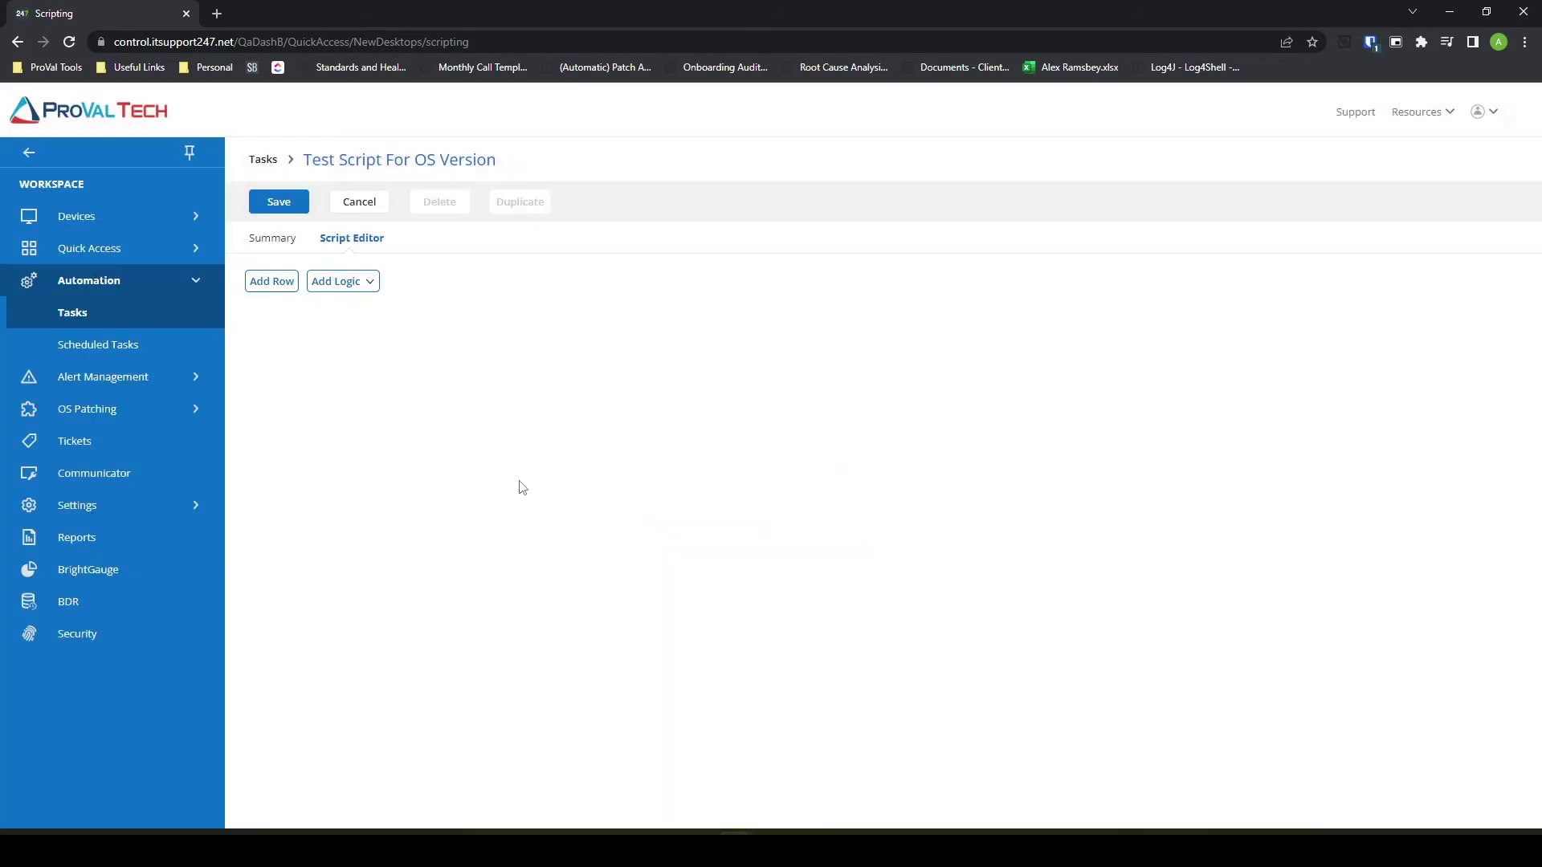
Add a script row of type Function that uses the Set Custom Field function
left_click(289, 283)
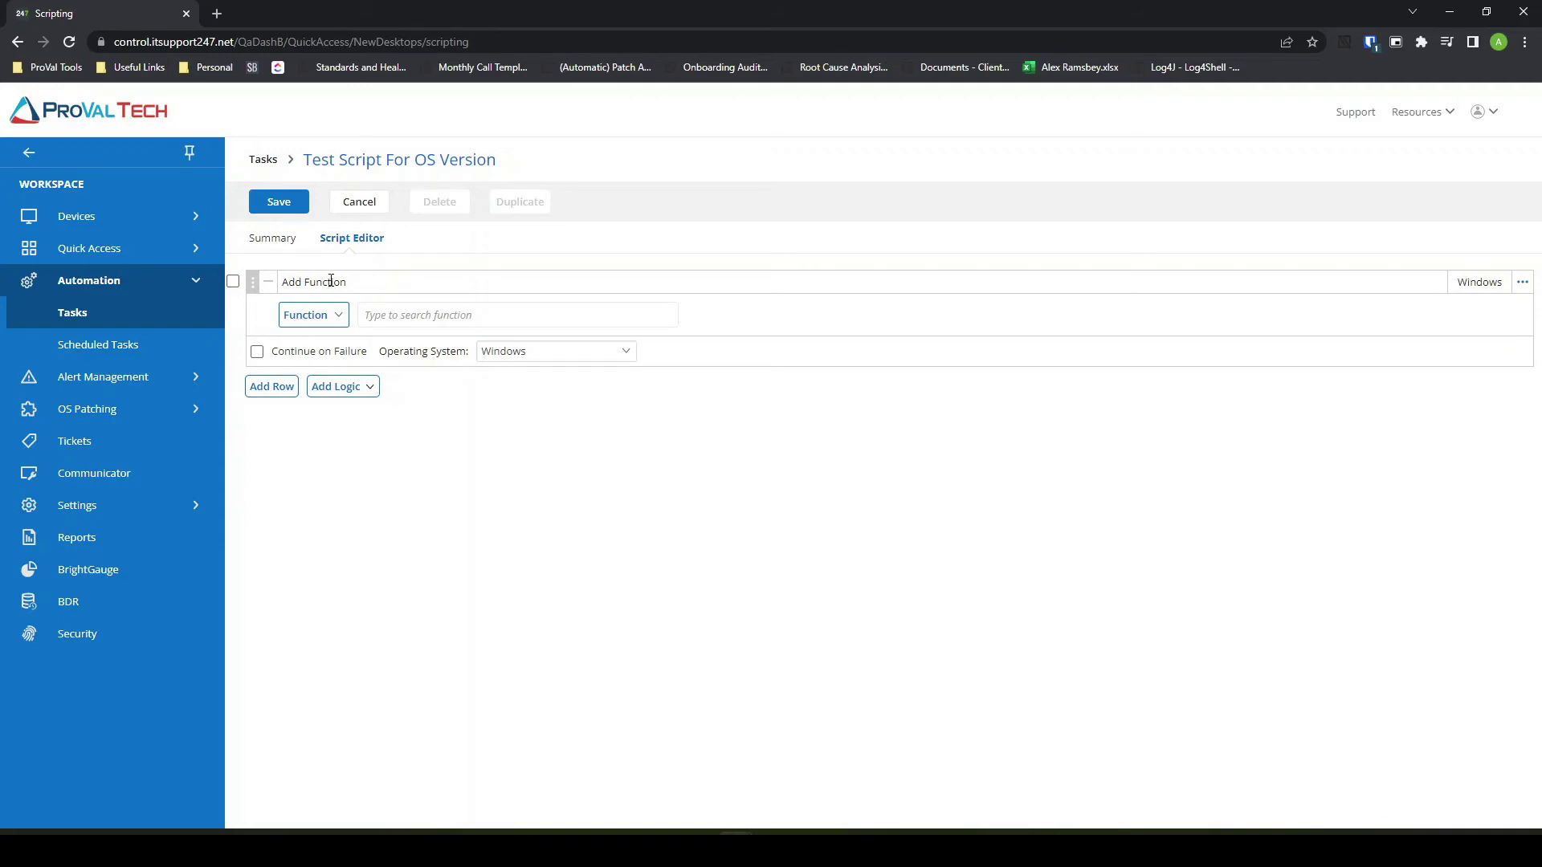
left_click(331, 325)
left_click(325, 338)
left_click(427, 313)
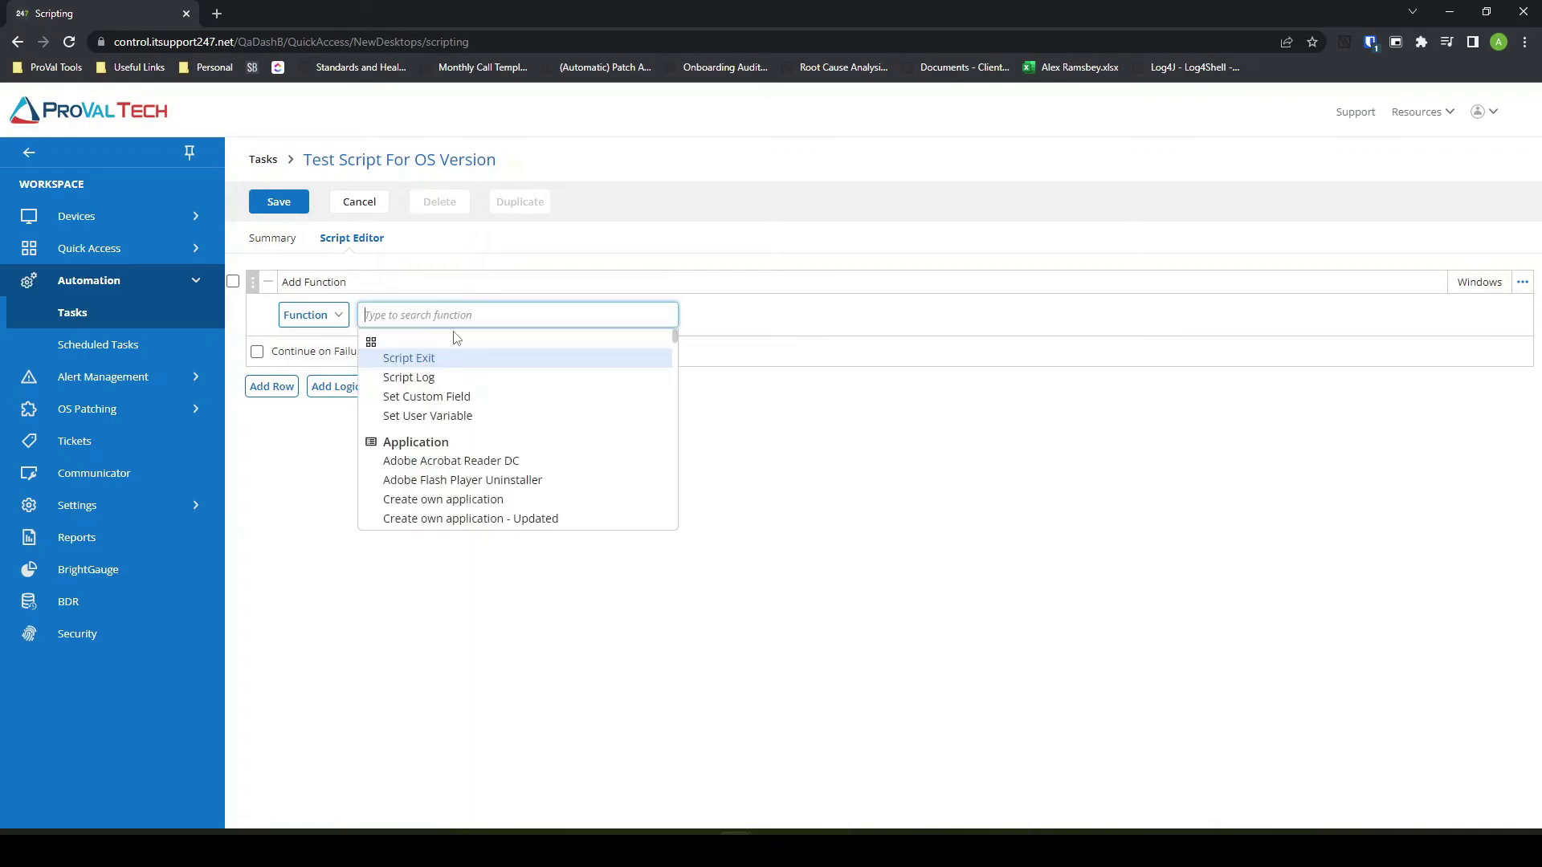
scroll(535, 507, "down", 10)
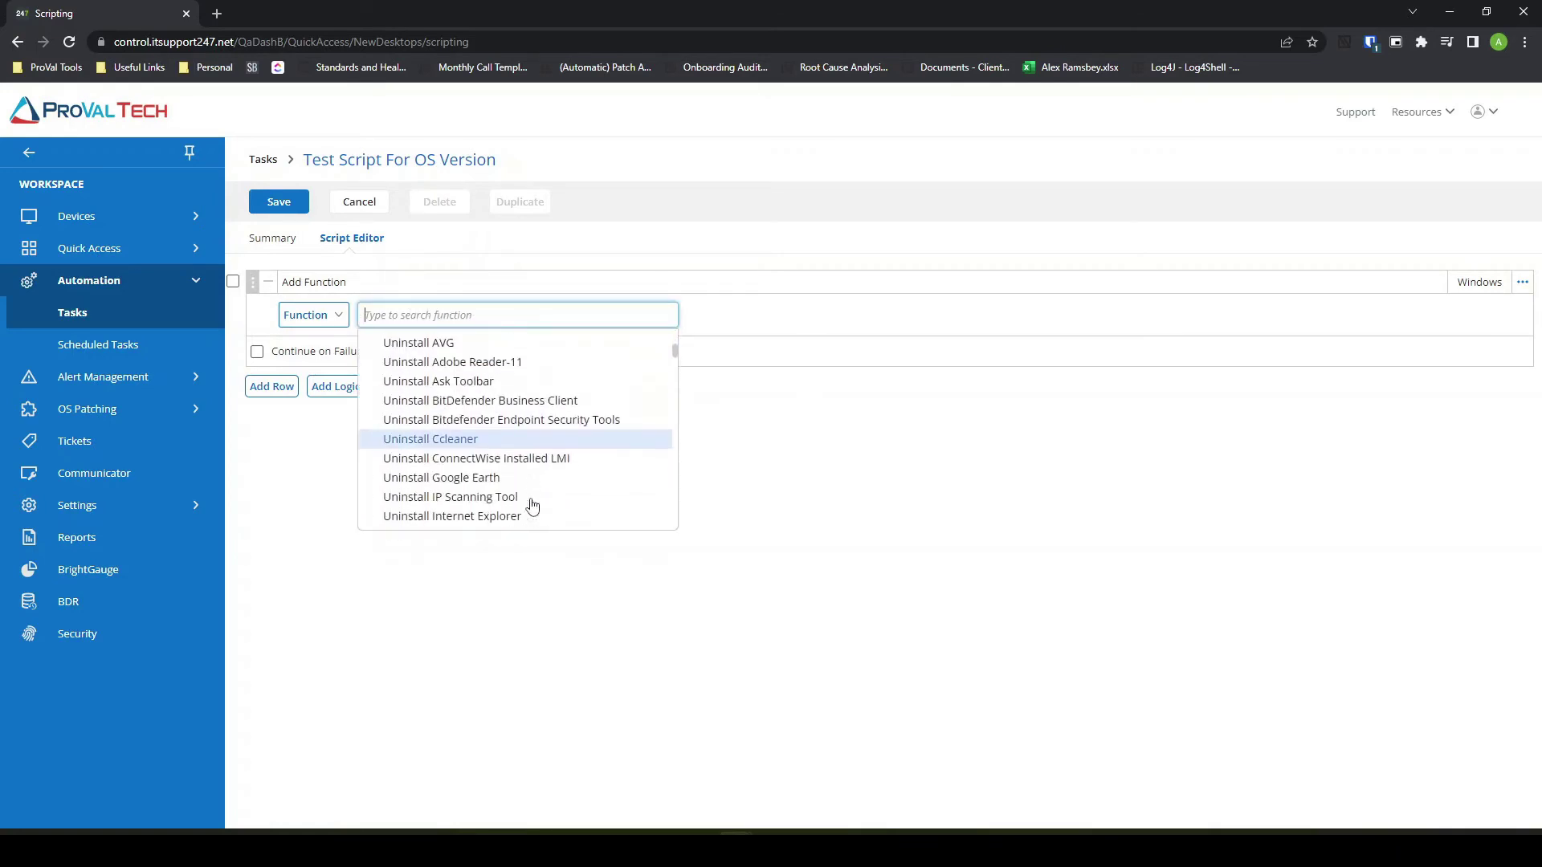
scroll(532, 506, "up", 10)
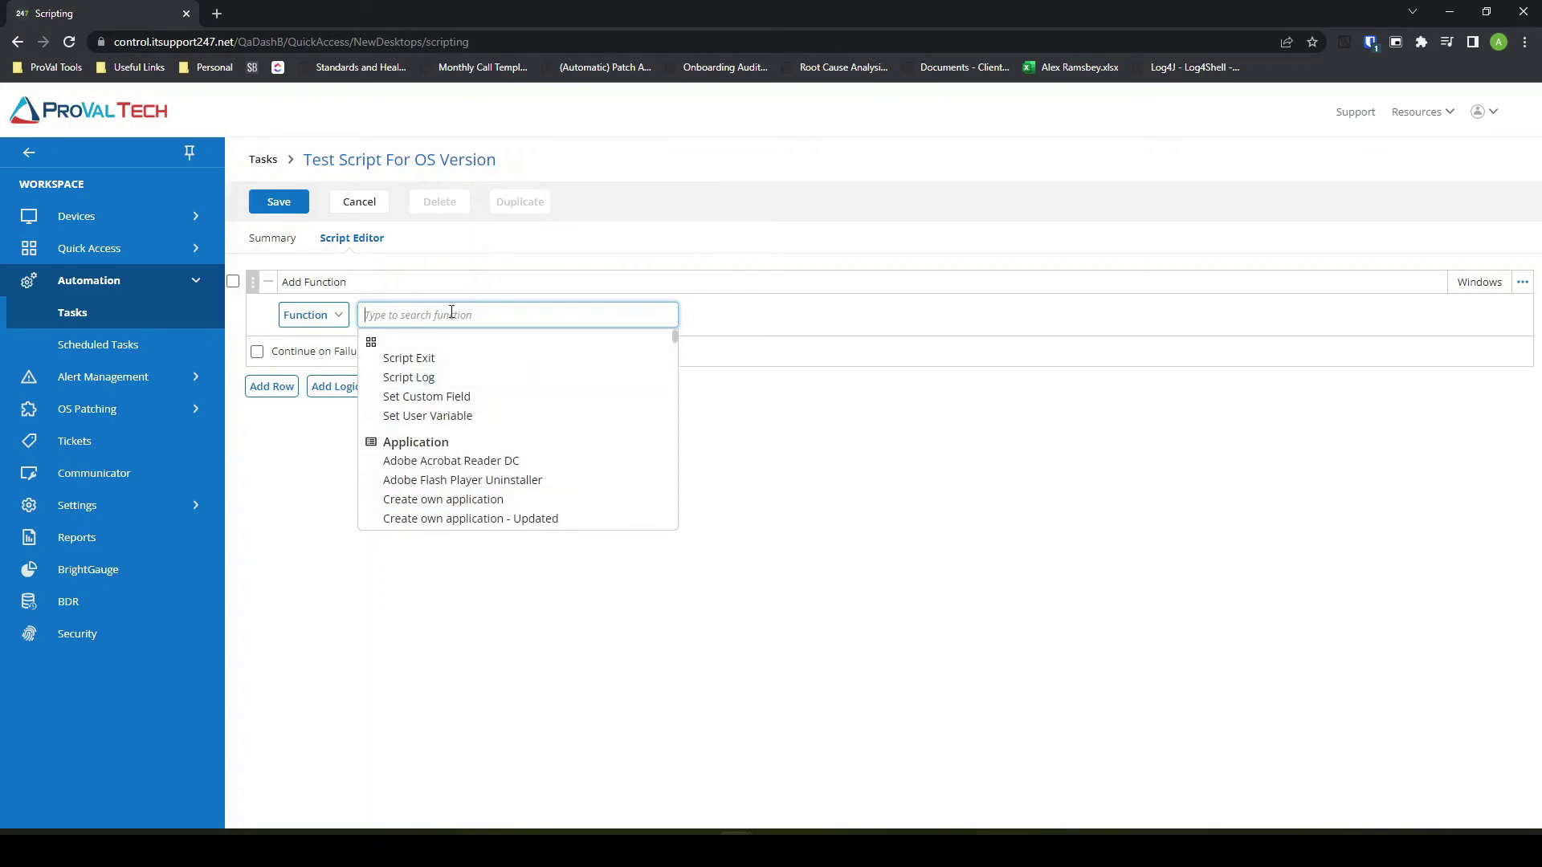
left_click(450, 398)
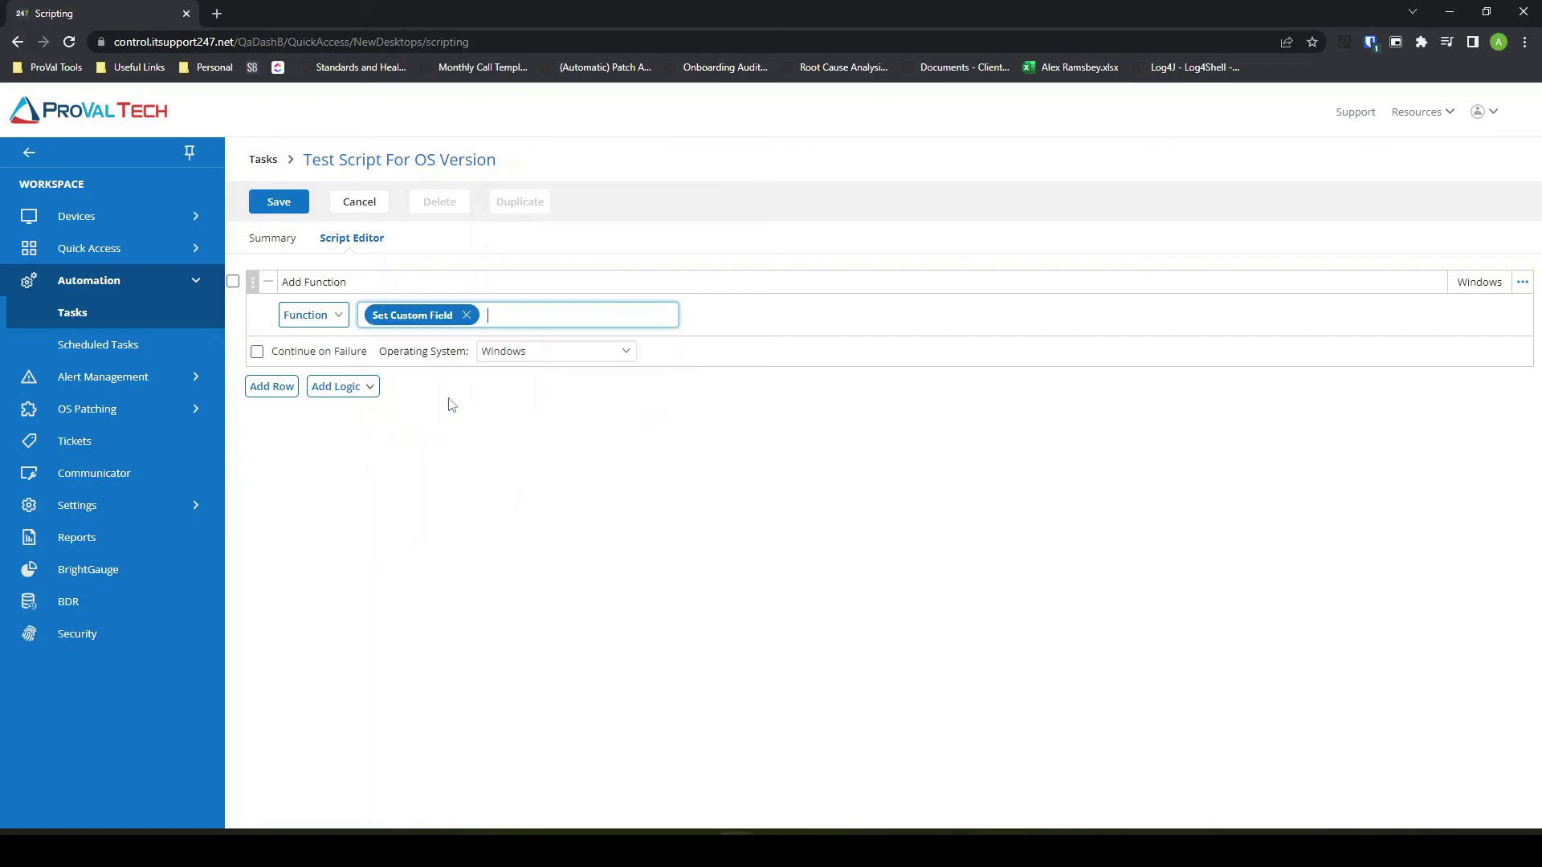
Have the function set the Workstation OS custom field to "Windows 11" and save the script
left_click(629, 419)
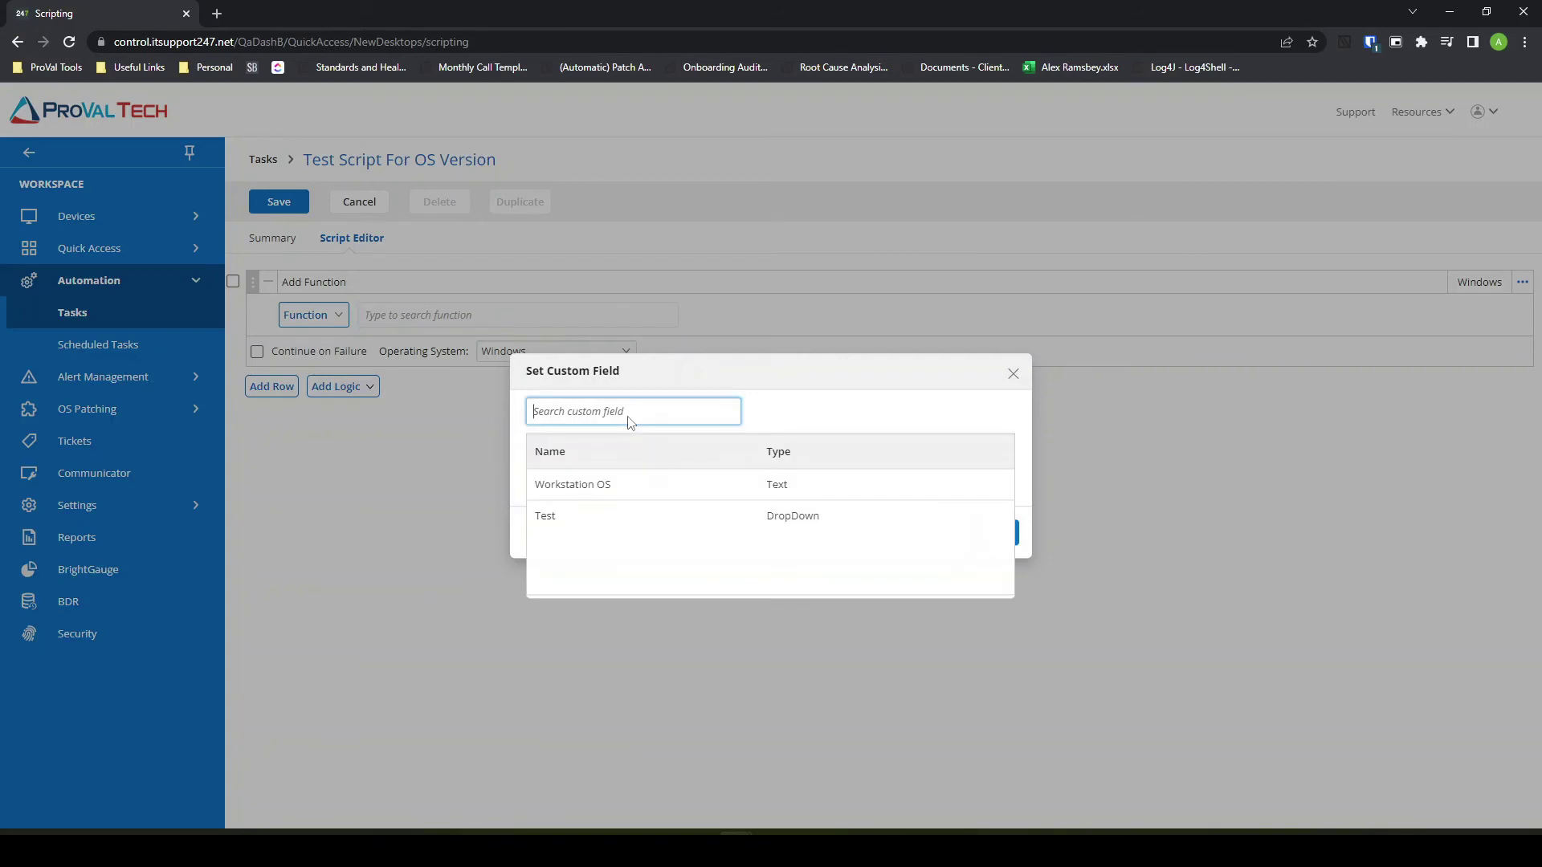
left_click(630, 496)
left_click(602, 472)
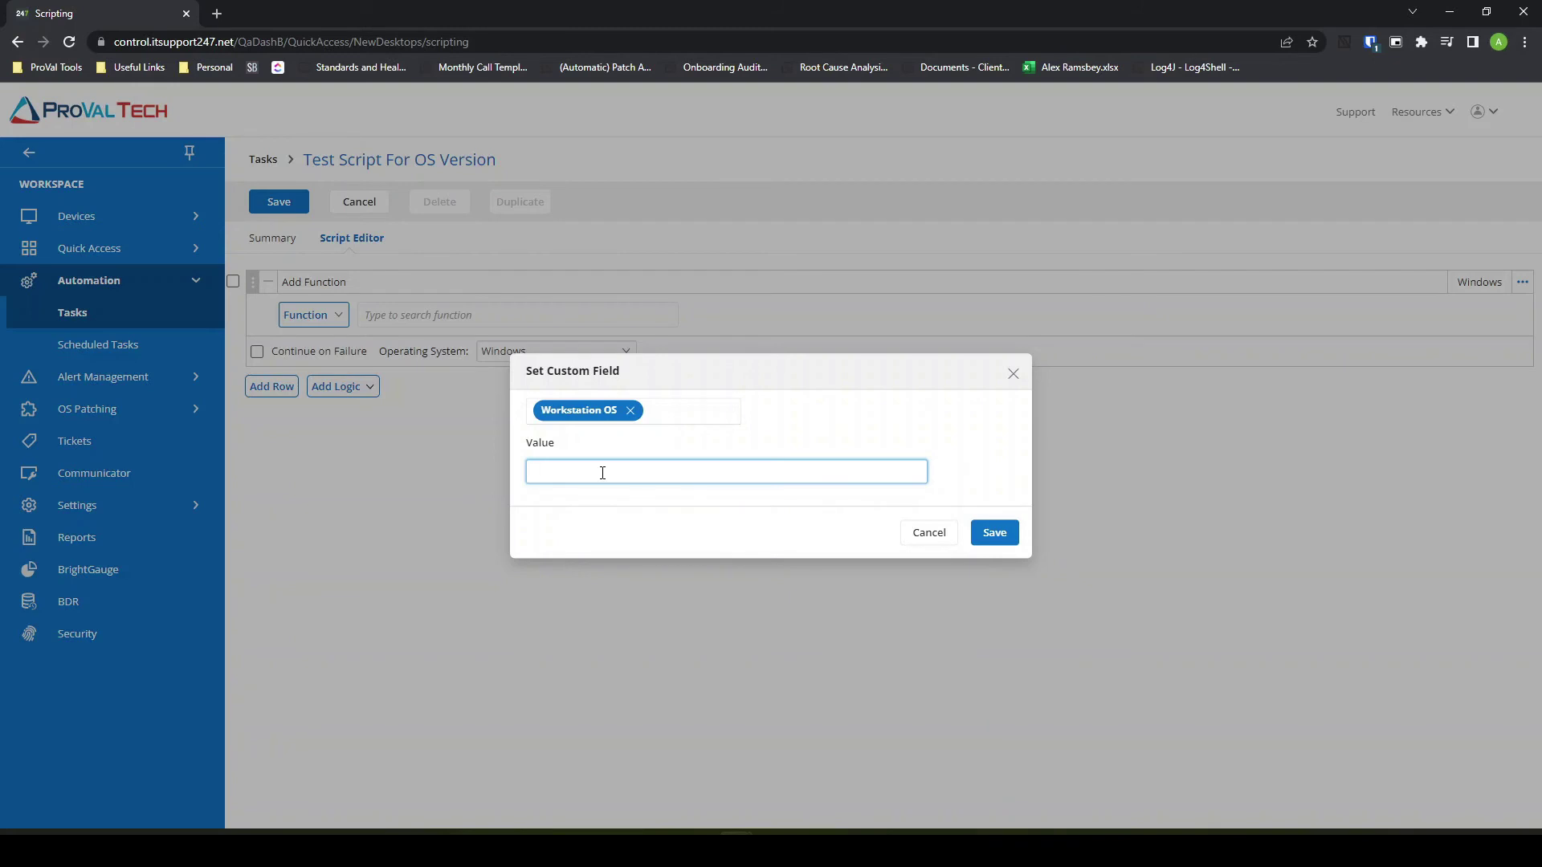
type("Windows 11")
left_click(994, 532)
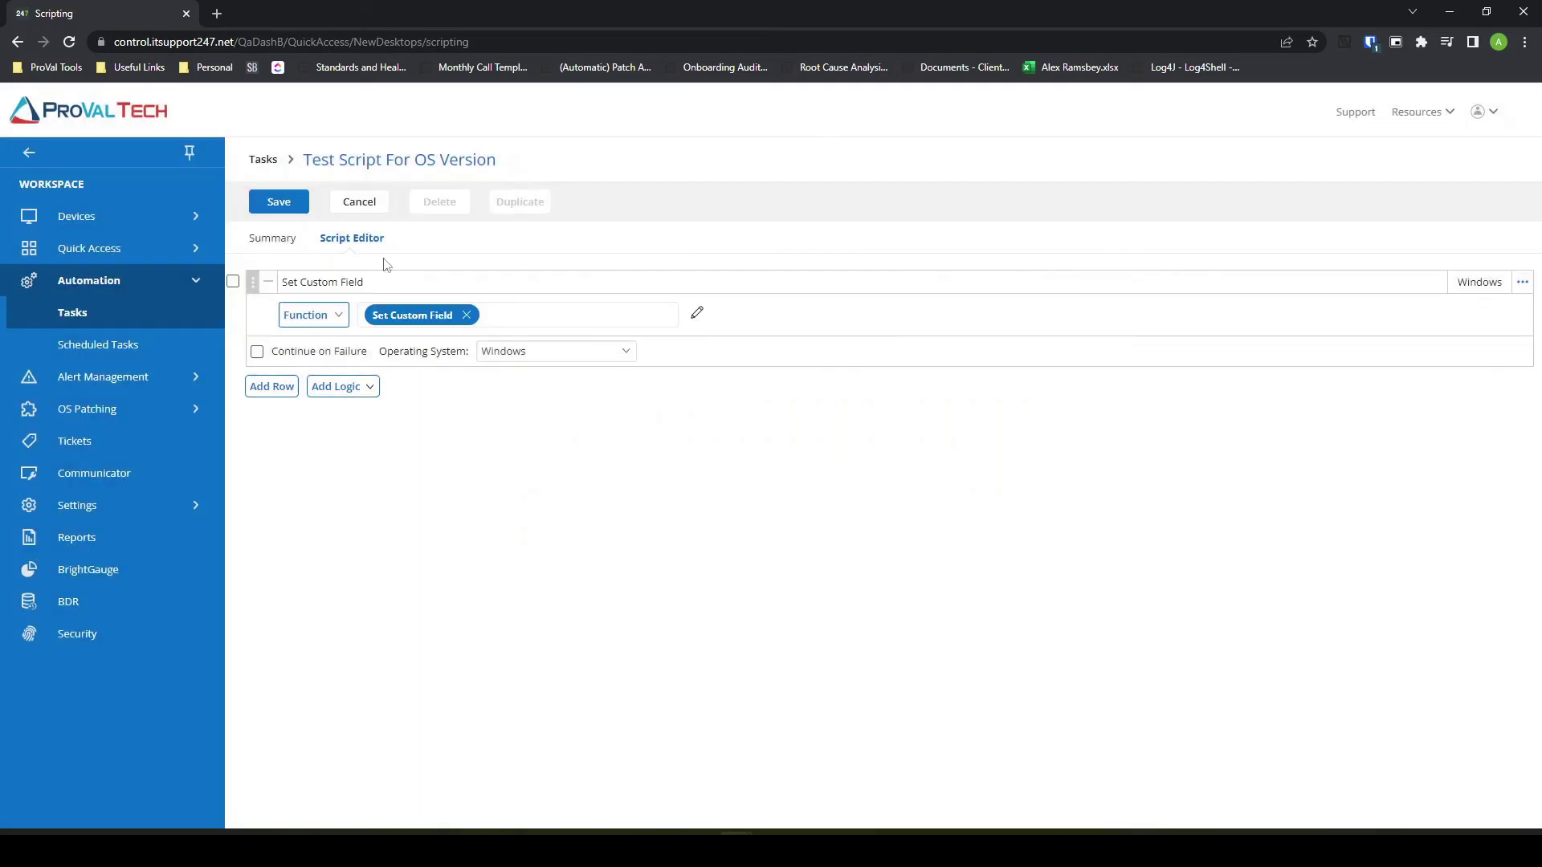
left_click(277, 208)
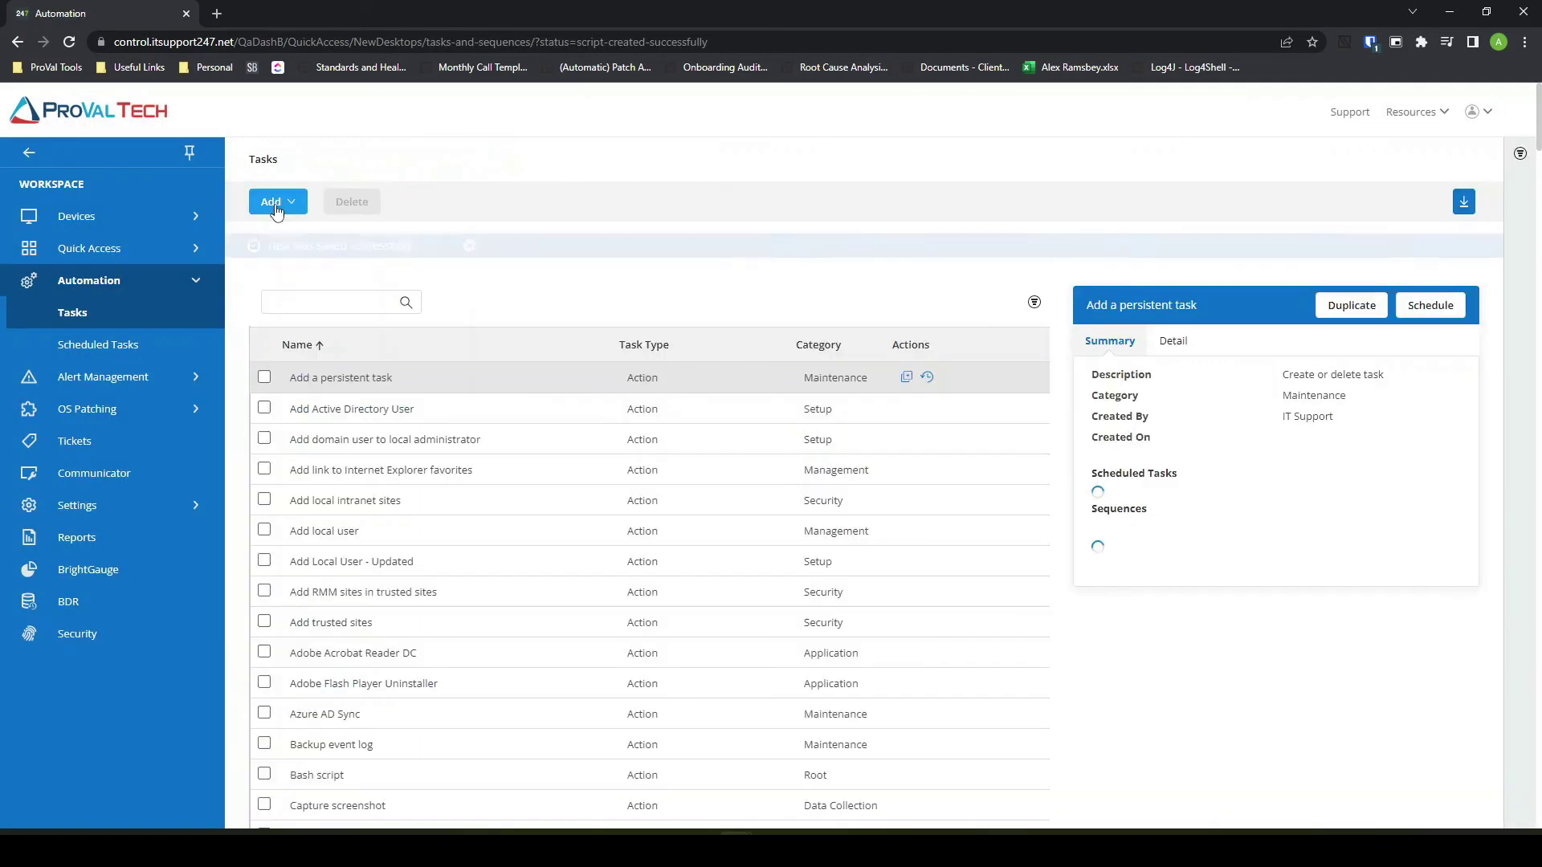
Search the tasks for "Test", tick Test Script for OS Version, and open scheduling for the highlighted Test Script Editor task
left_click(322, 299)
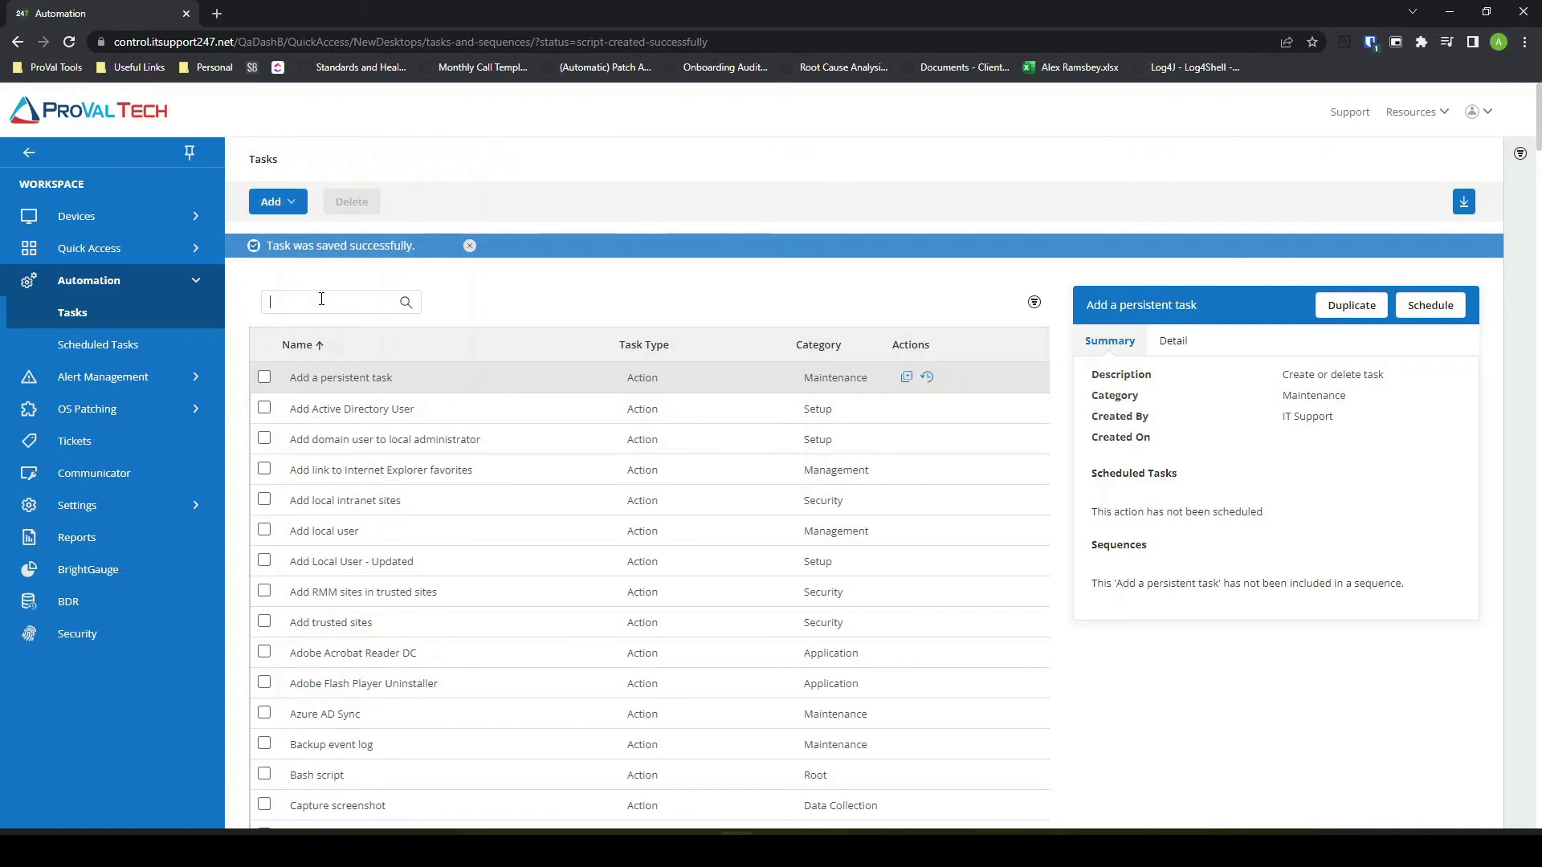
type("Test")
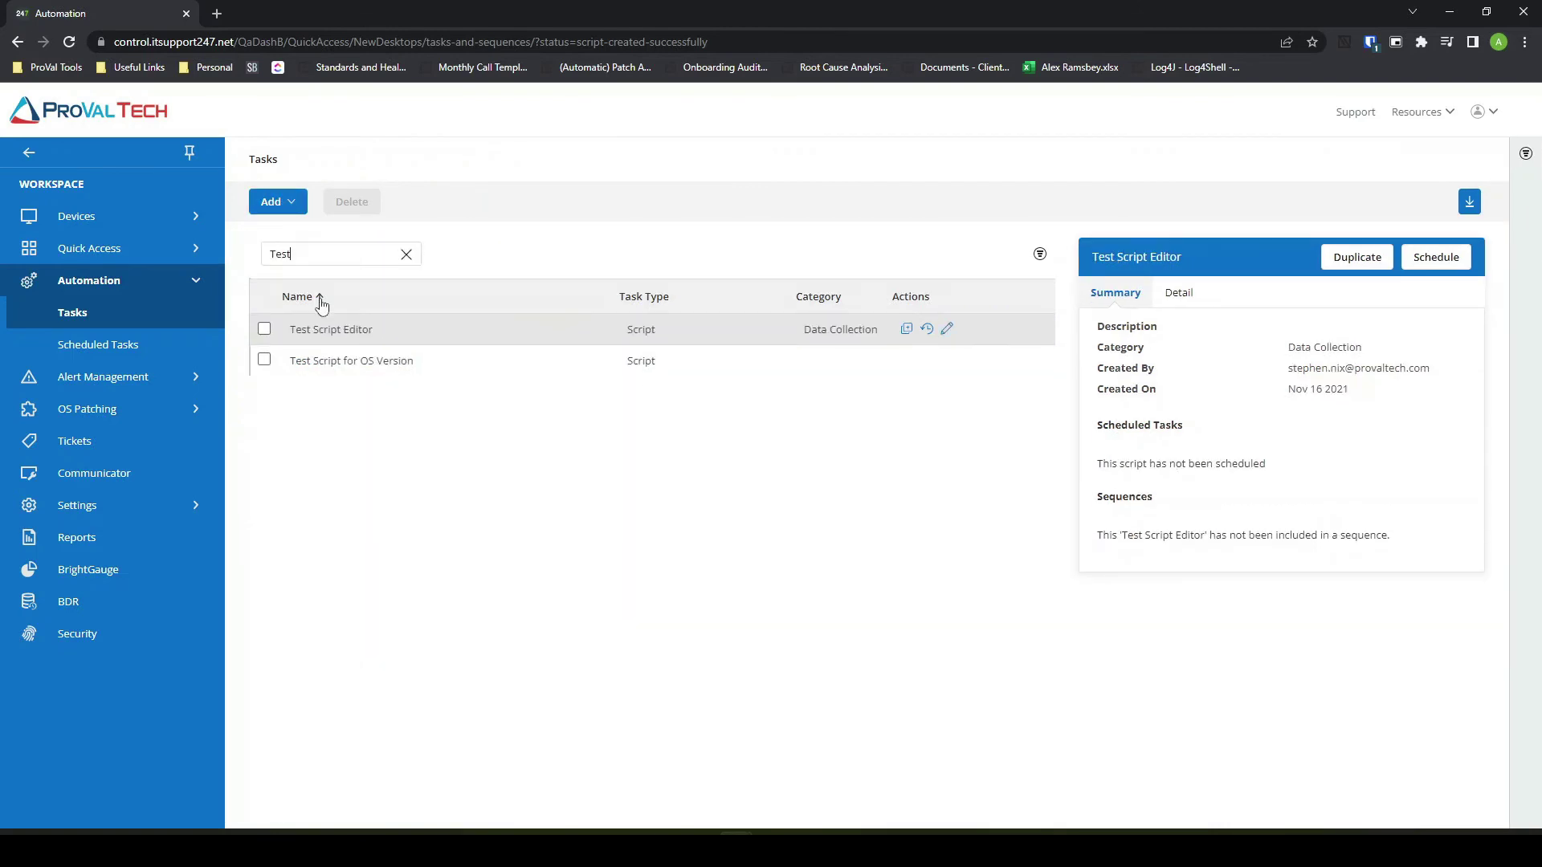
left_click(264, 360)
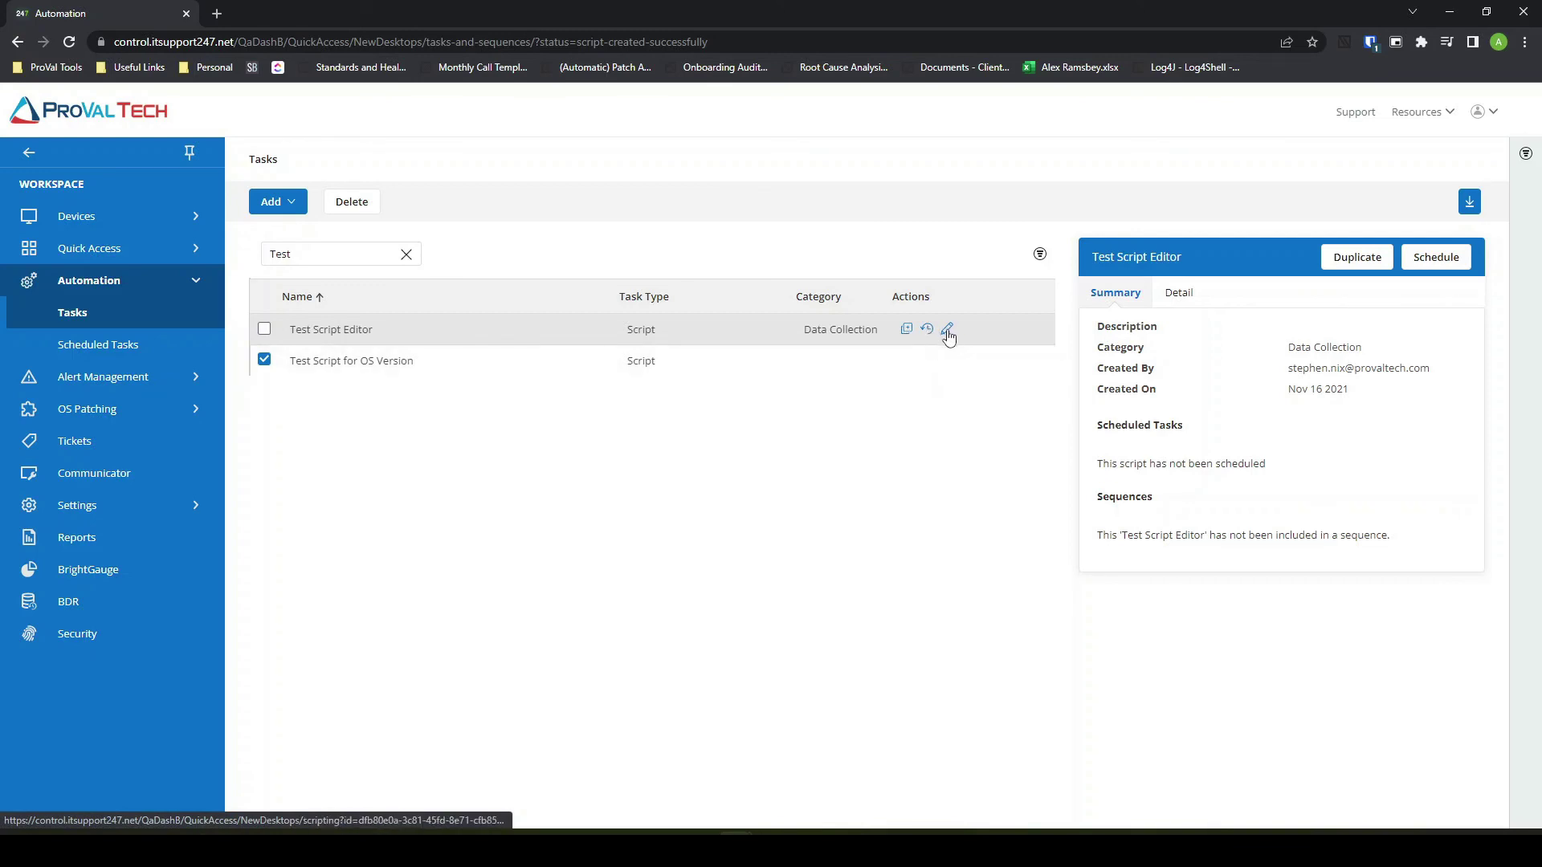
left_click(1449, 265)
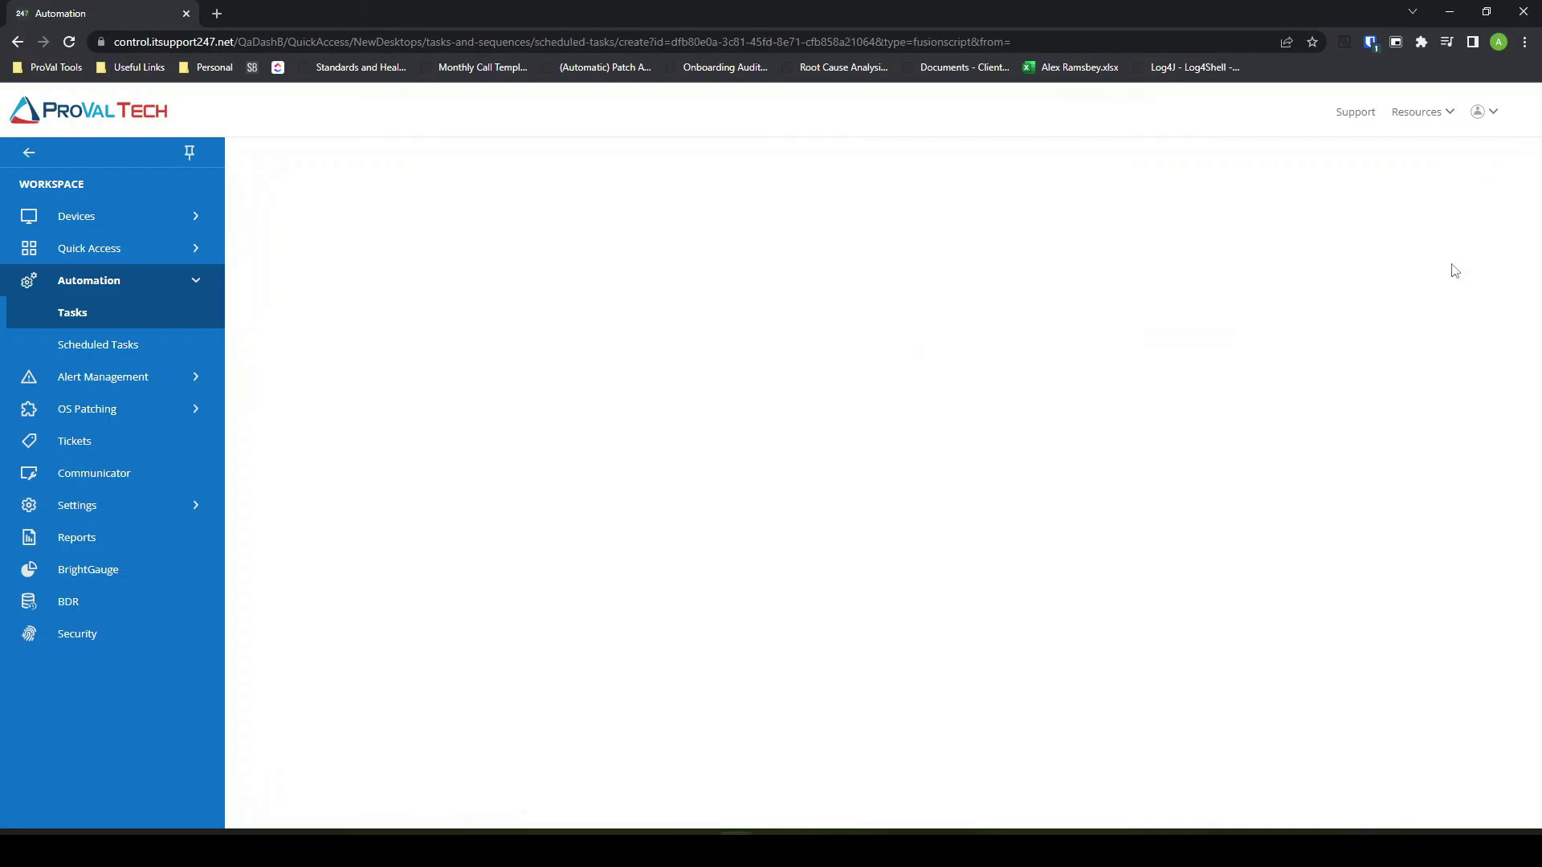